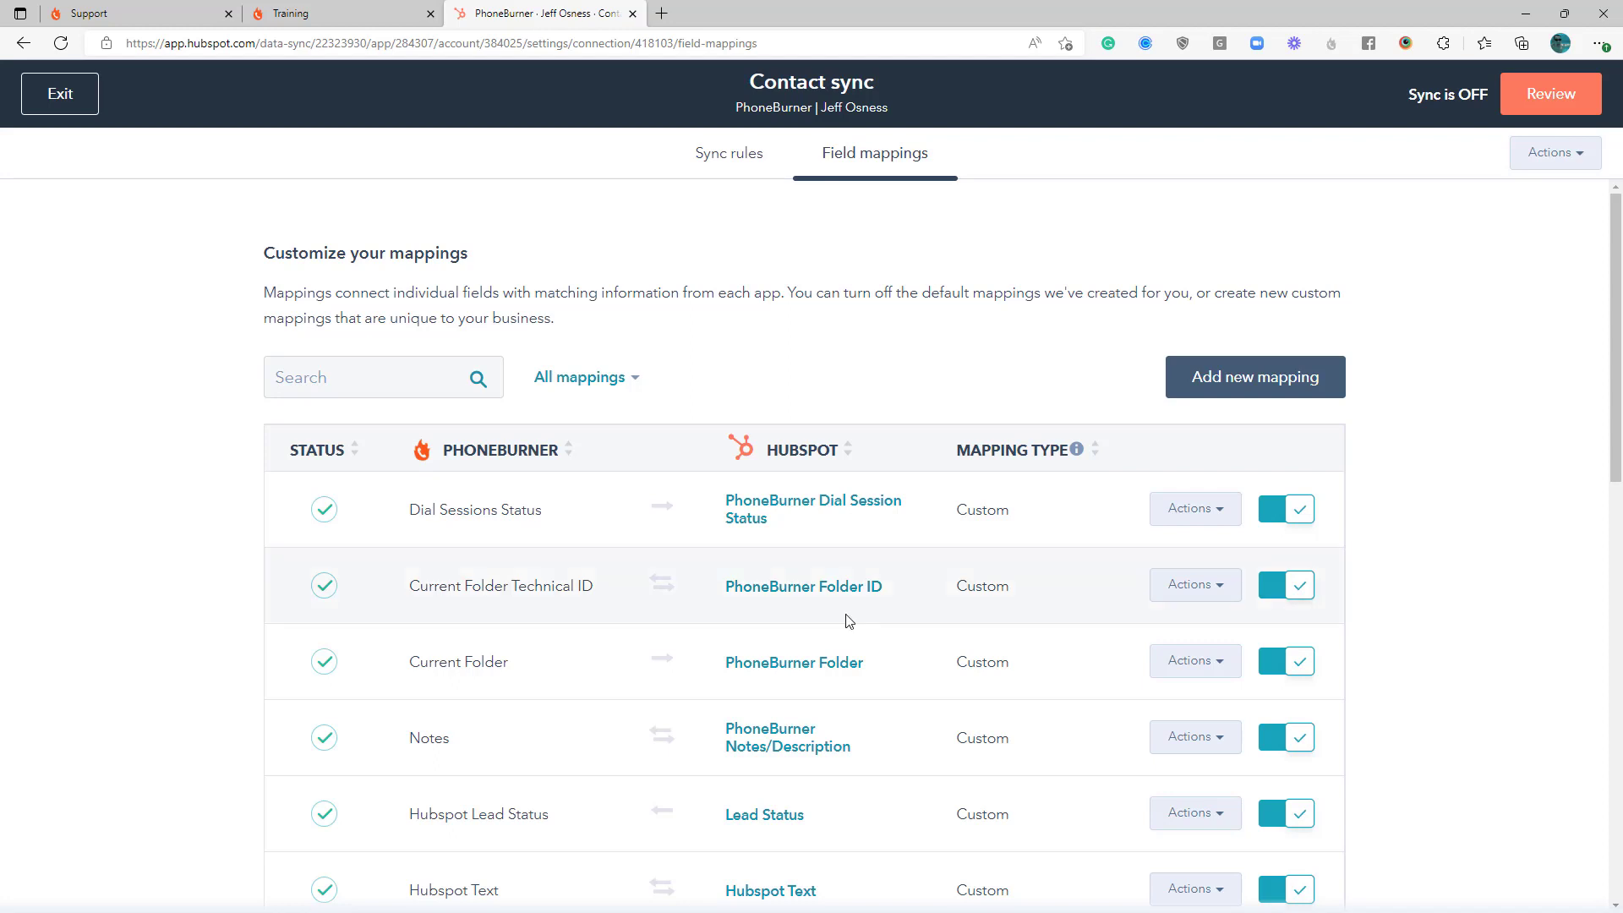
Add a mapping row with HubSpot's Last Contacted, then search the PhoneBurner fields for 'last'
{"action": "left_click", "coordinate": [1227, 391]}
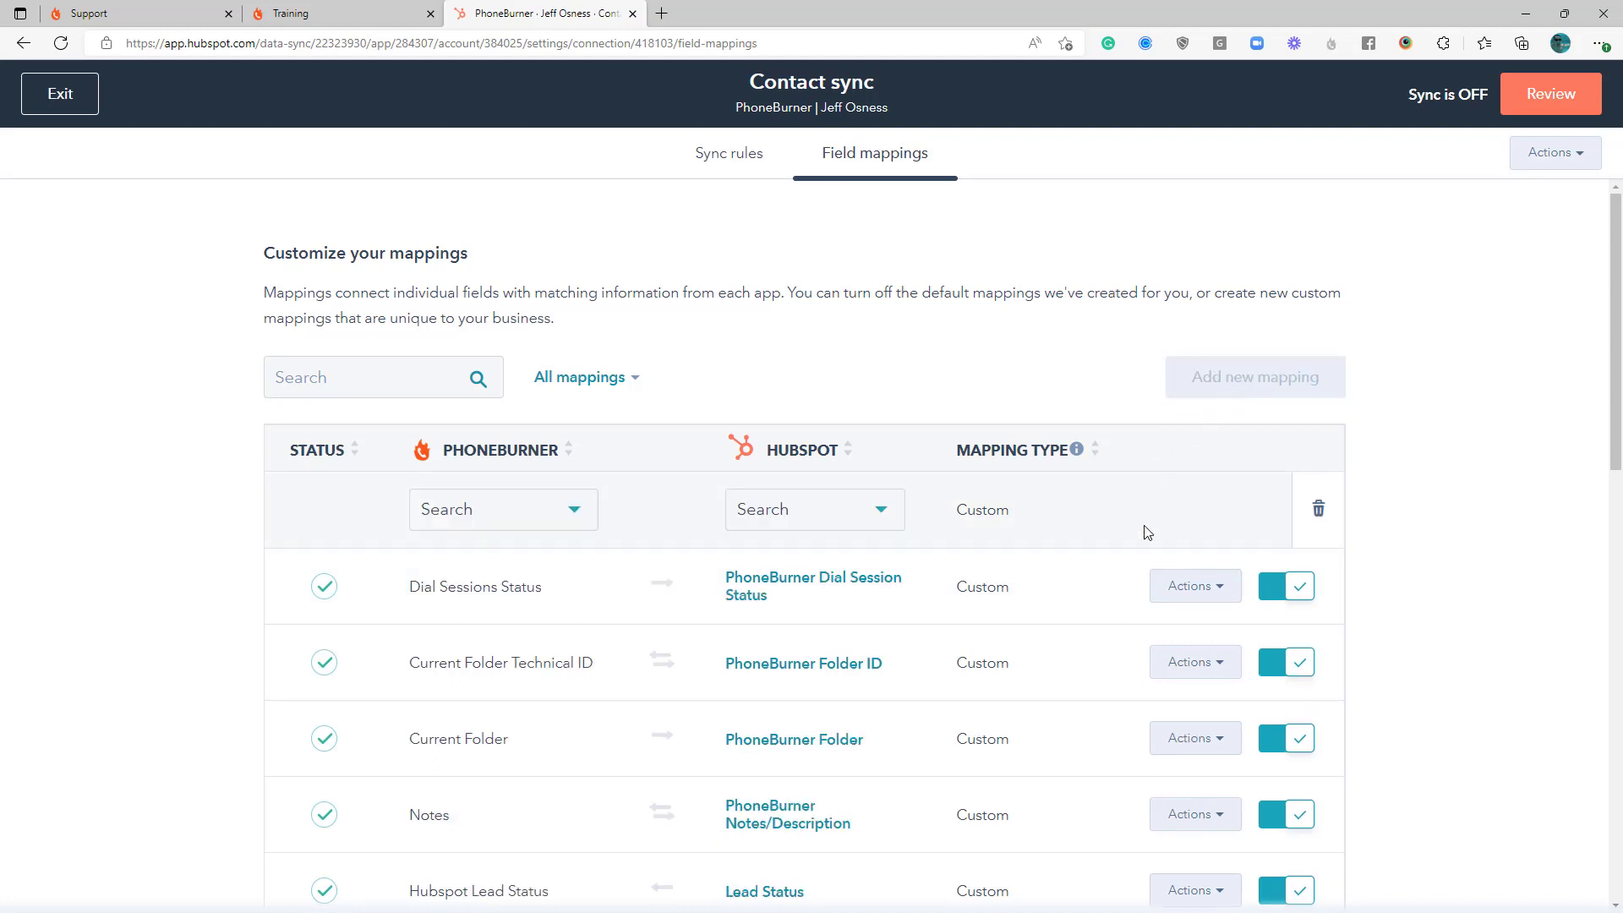
{"action": "left_click", "coordinate": [895, 522]}
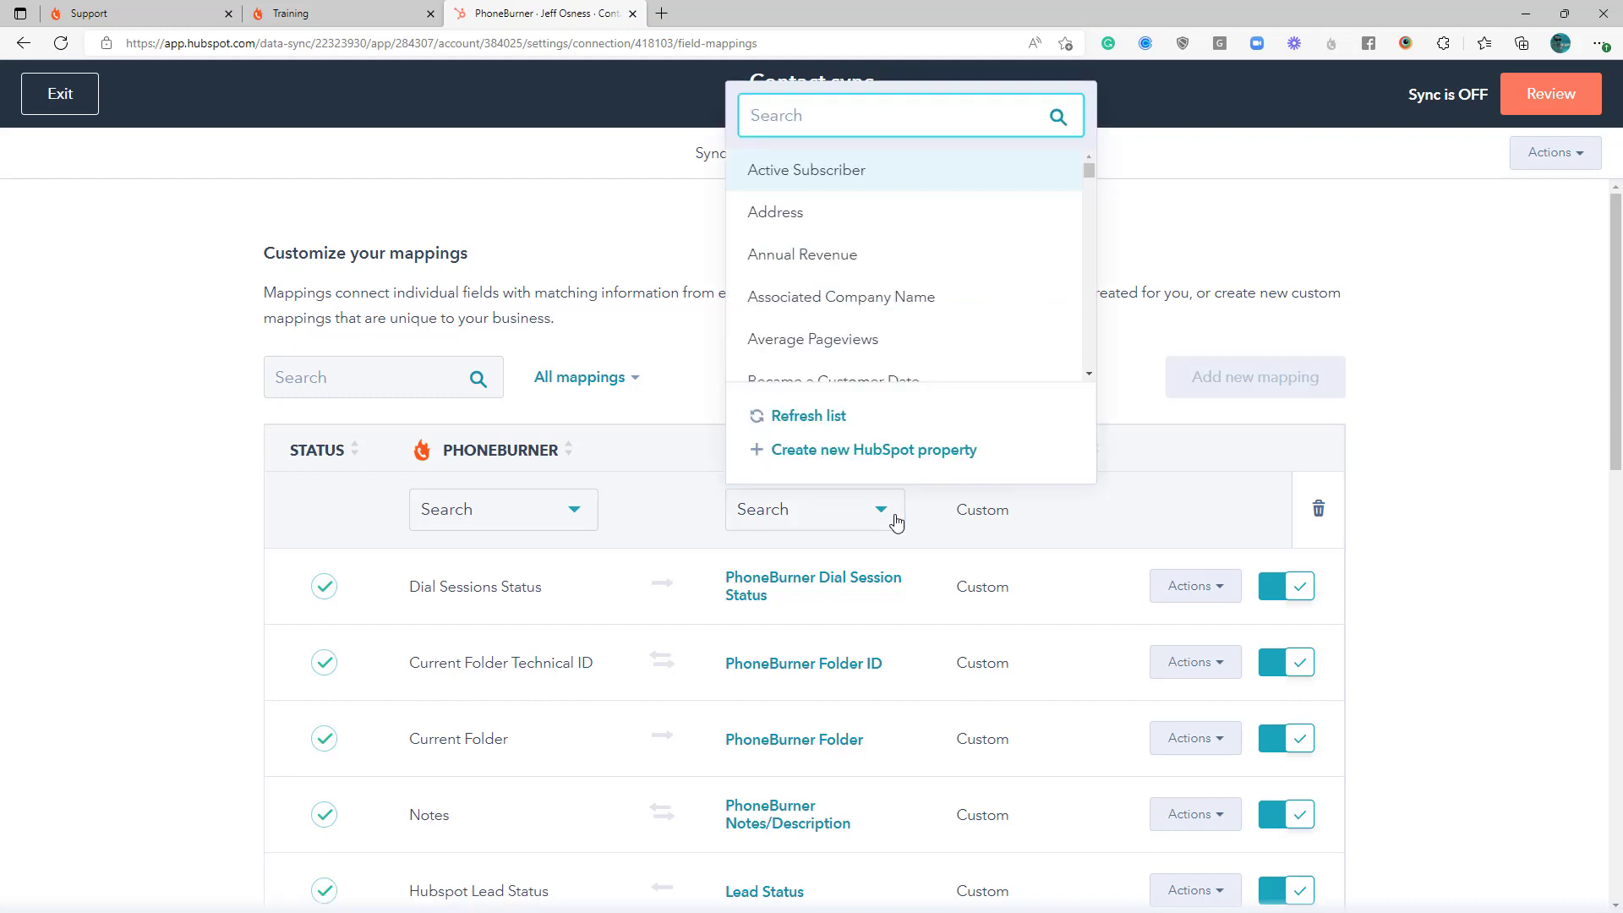
{"action": "type", "text": "last contact"}
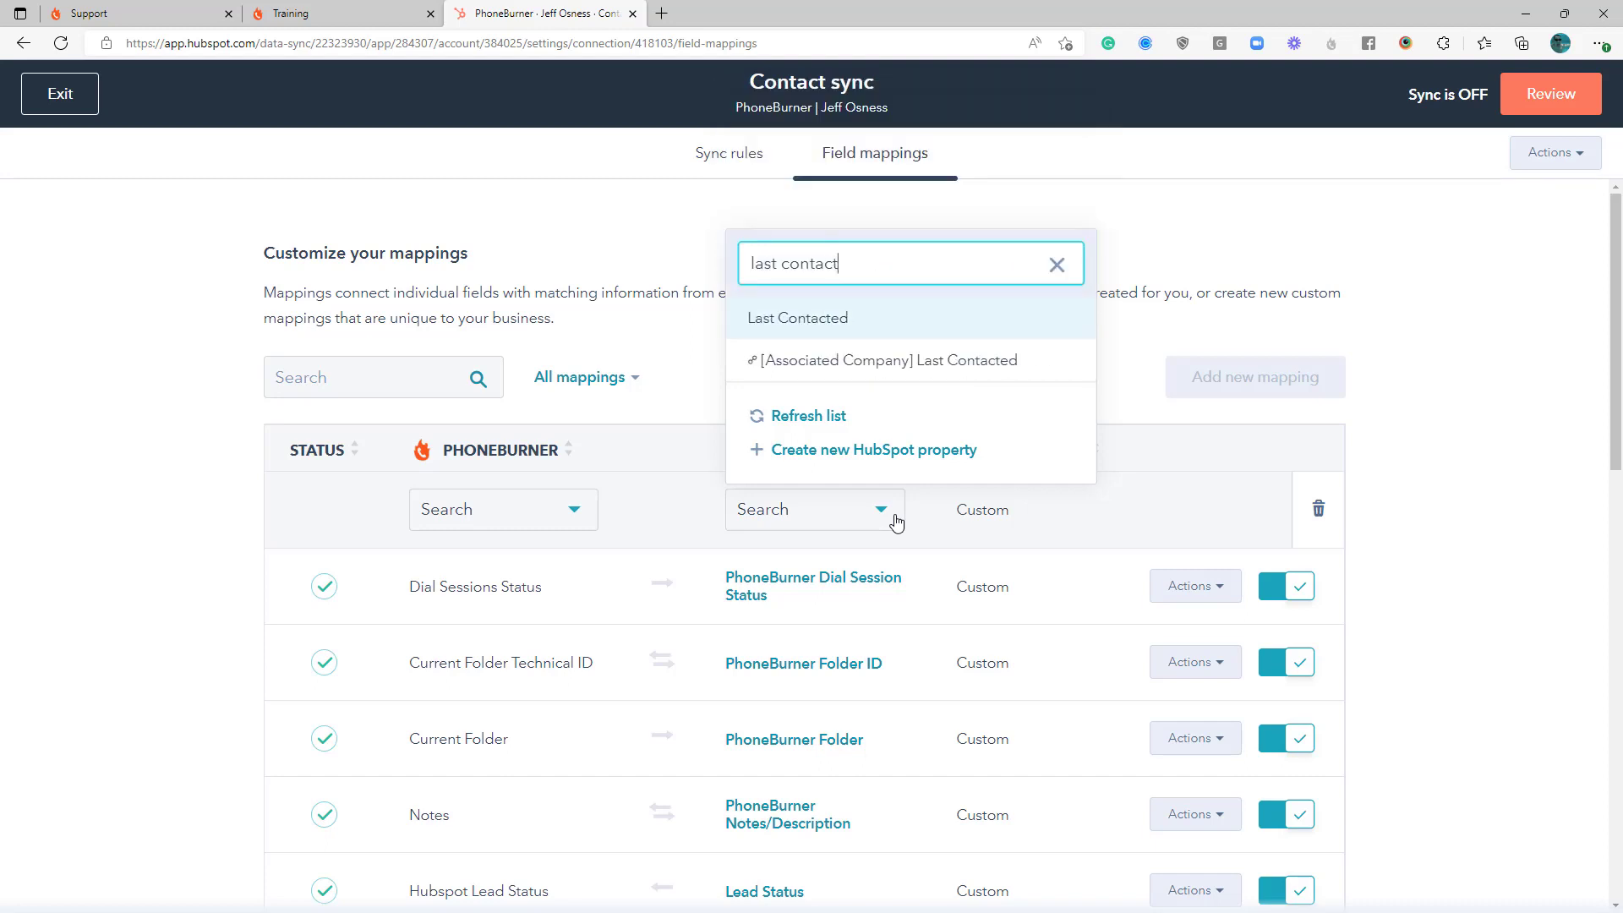
{"action": "left_click", "coordinate": [837, 328]}
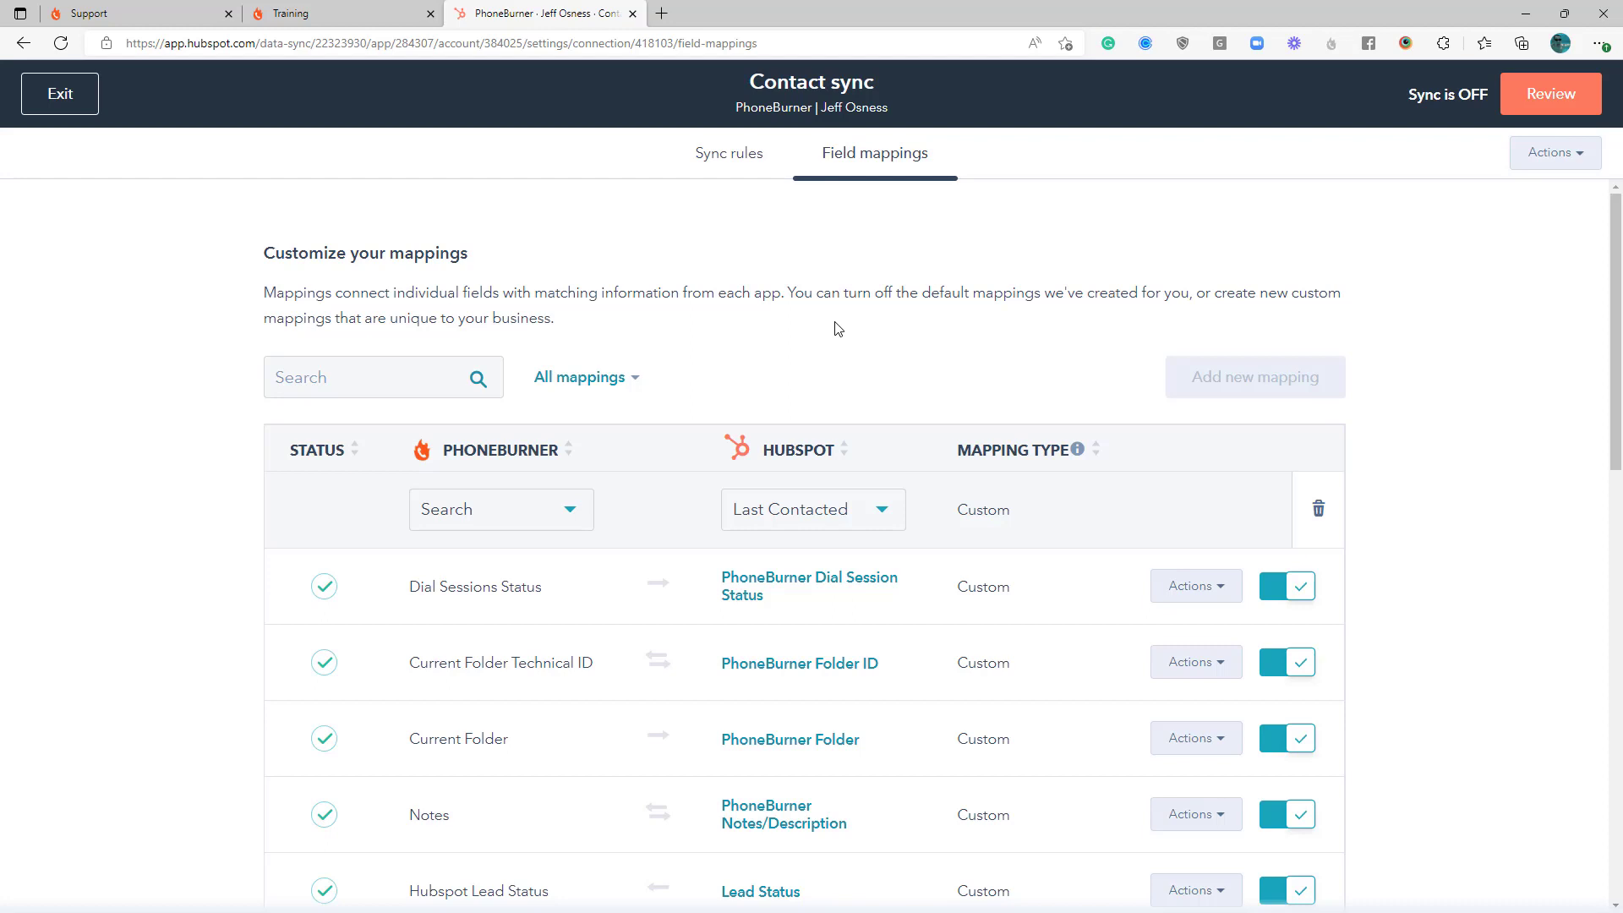
{"action": "left_click", "coordinate": [572, 515]}
{"action": "type", "text": "last"}
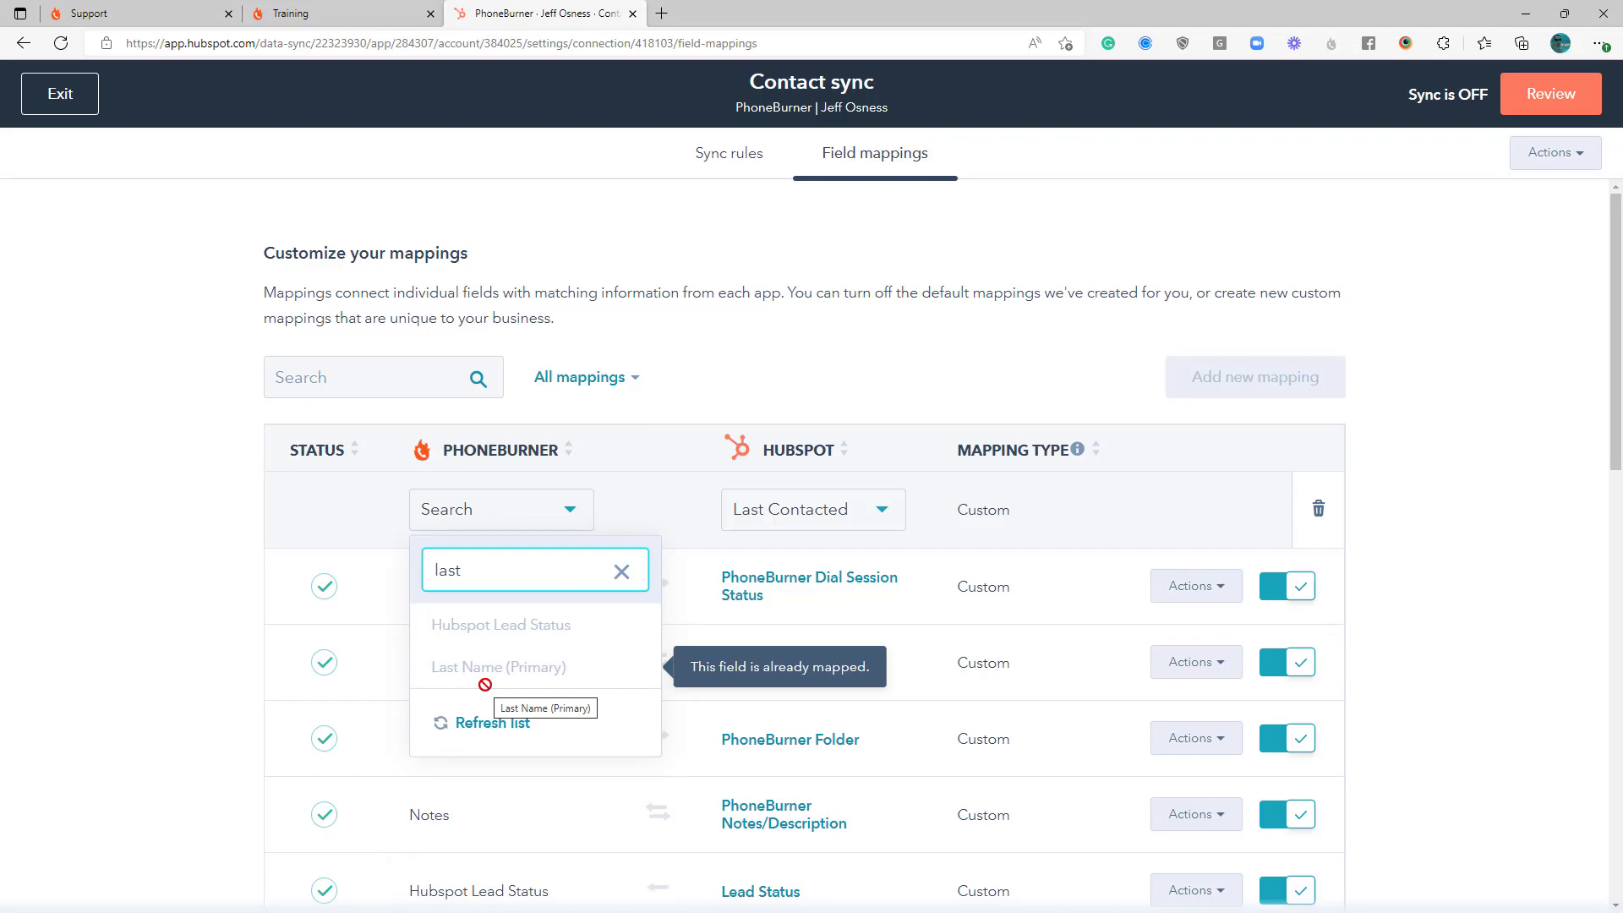
Go to PhoneBurner's Contacts Settings > Custom Fields page
{"action": "left_click", "coordinate": [144, 23]}
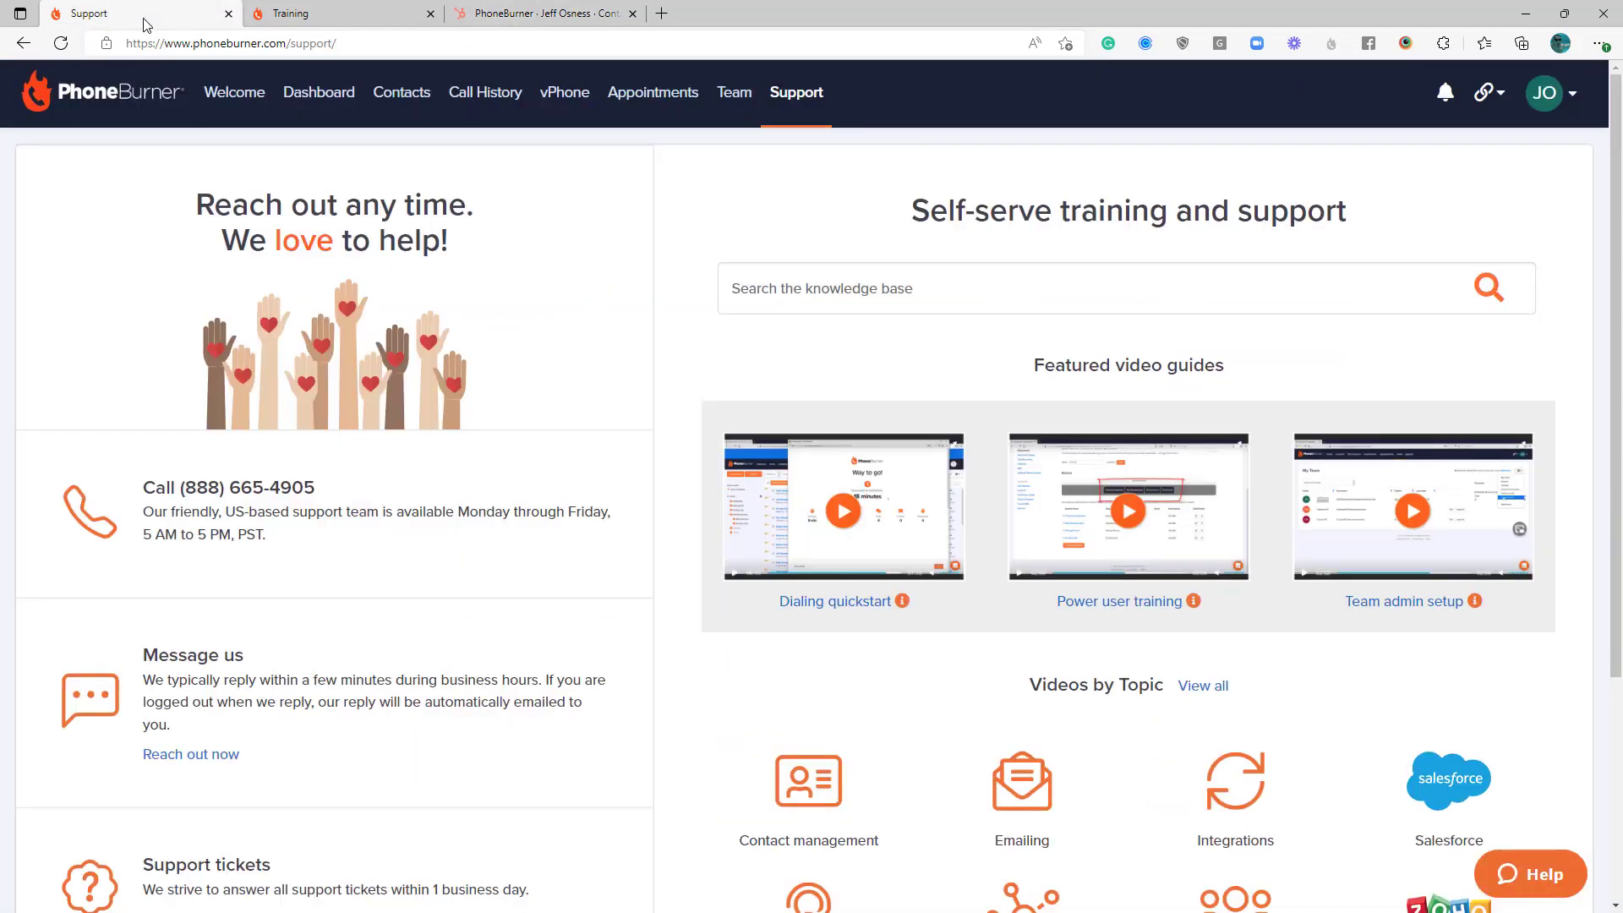
{"action": "left_click", "coordinate": [1547, 127]}
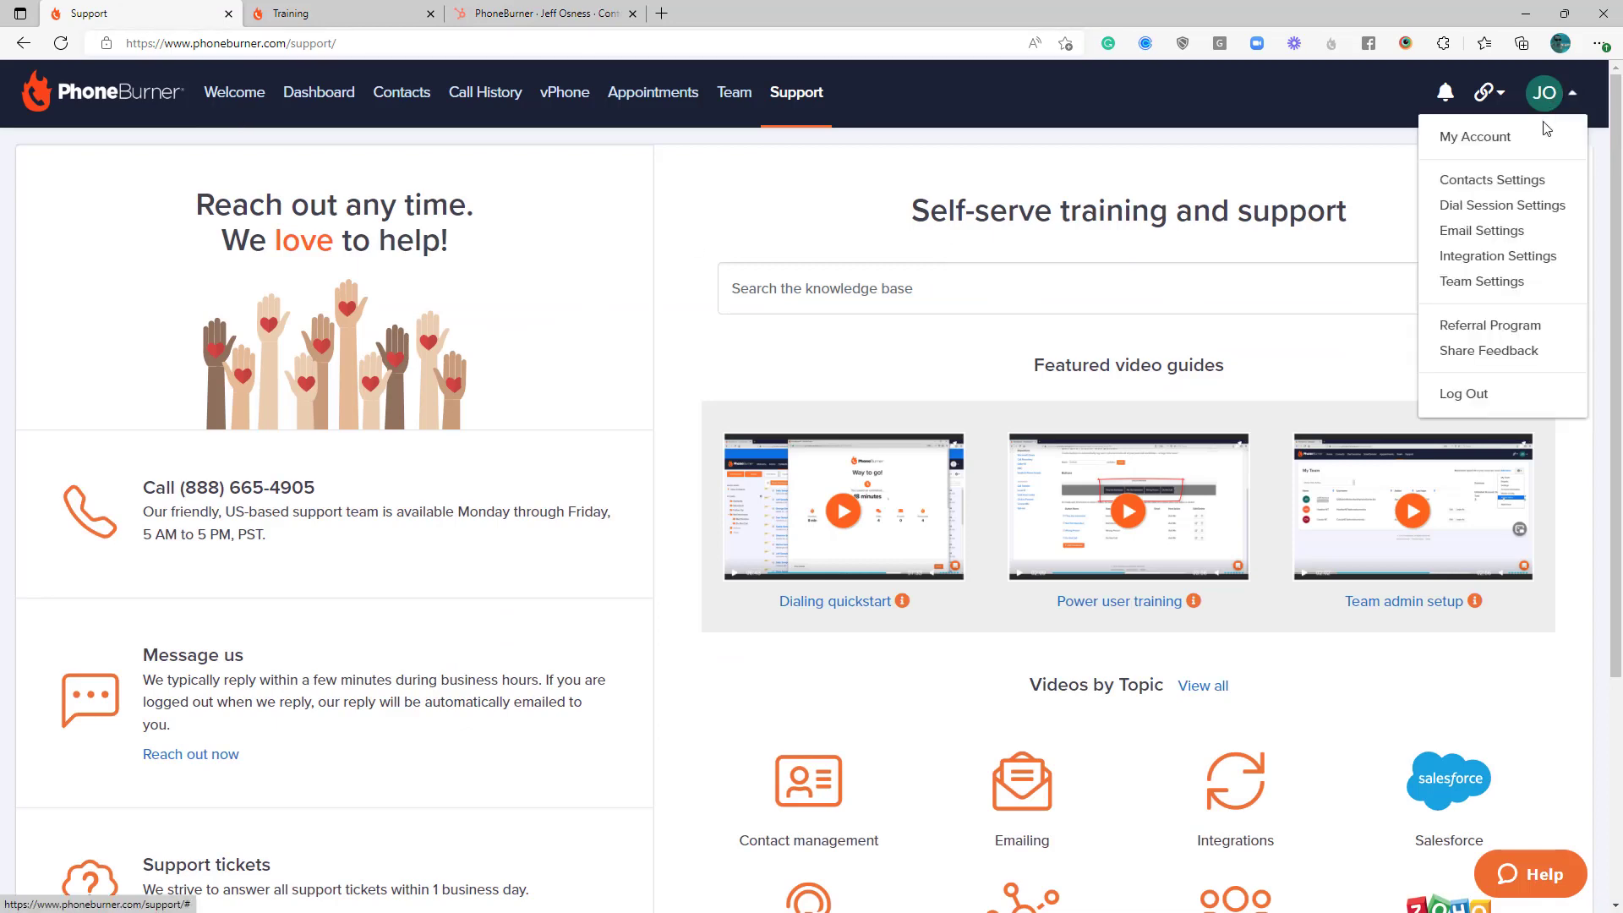
{"action": "left_click", "coordinate": [1491, 180]}
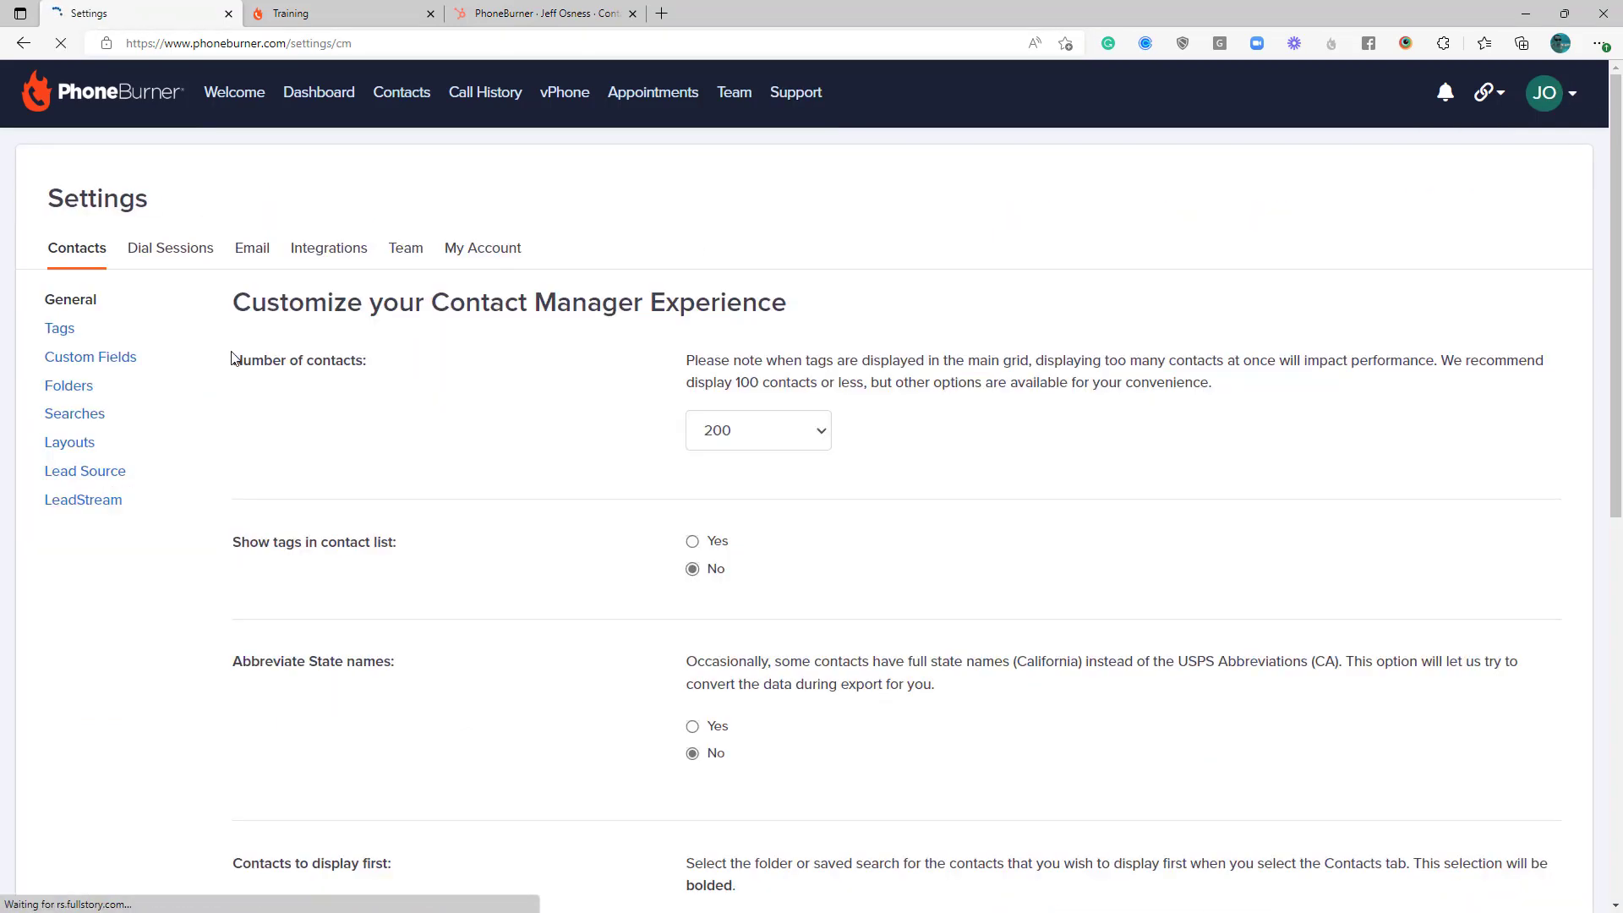
{"action": "left_click", "coordinate": [114, 362]}
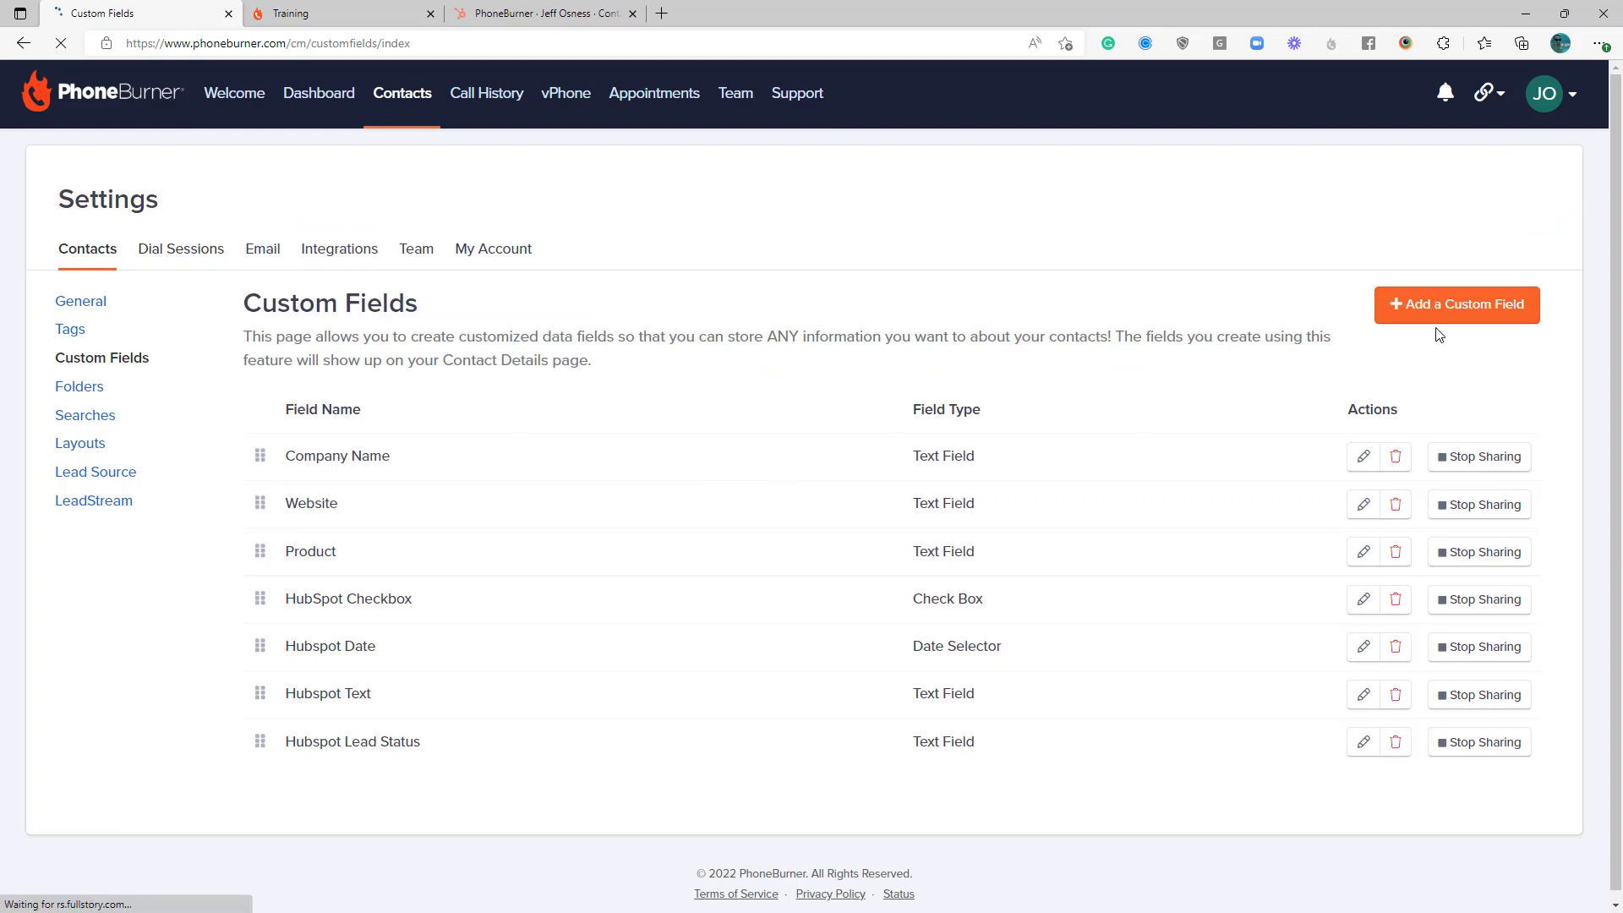
Create the Date Selector custom field 'Hubspot Last Contacted' and save it
{"action": "left_click", "coordinate": [1442, 314]}
{"action": "left_click", "coordinate": [631, 434]}
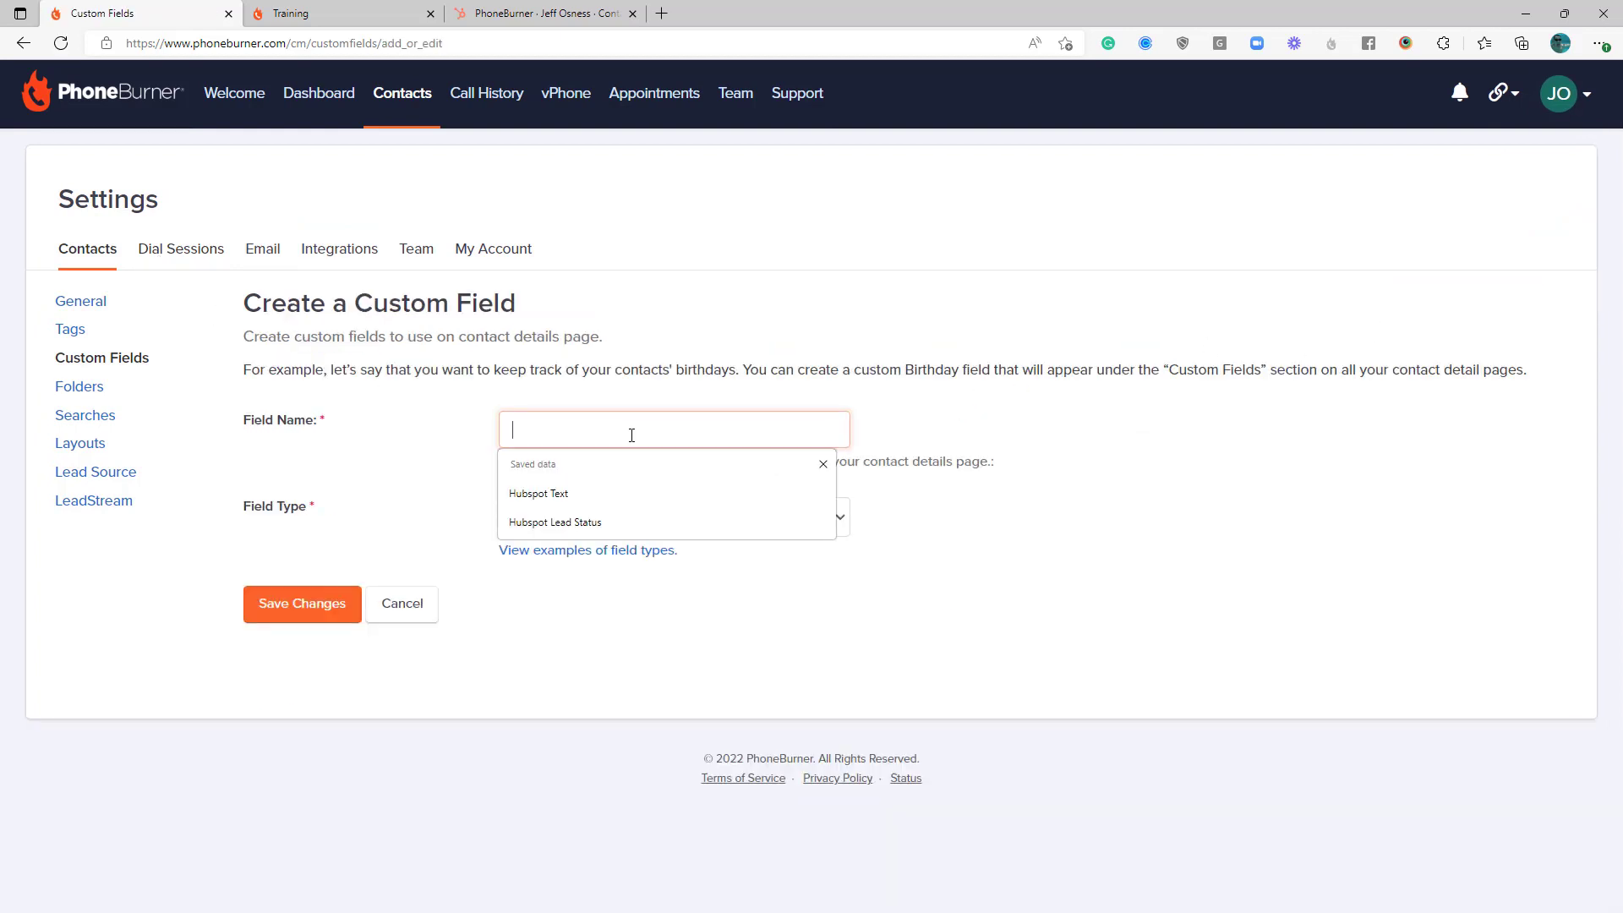
{"action": "type", "text": "Hubspot "}
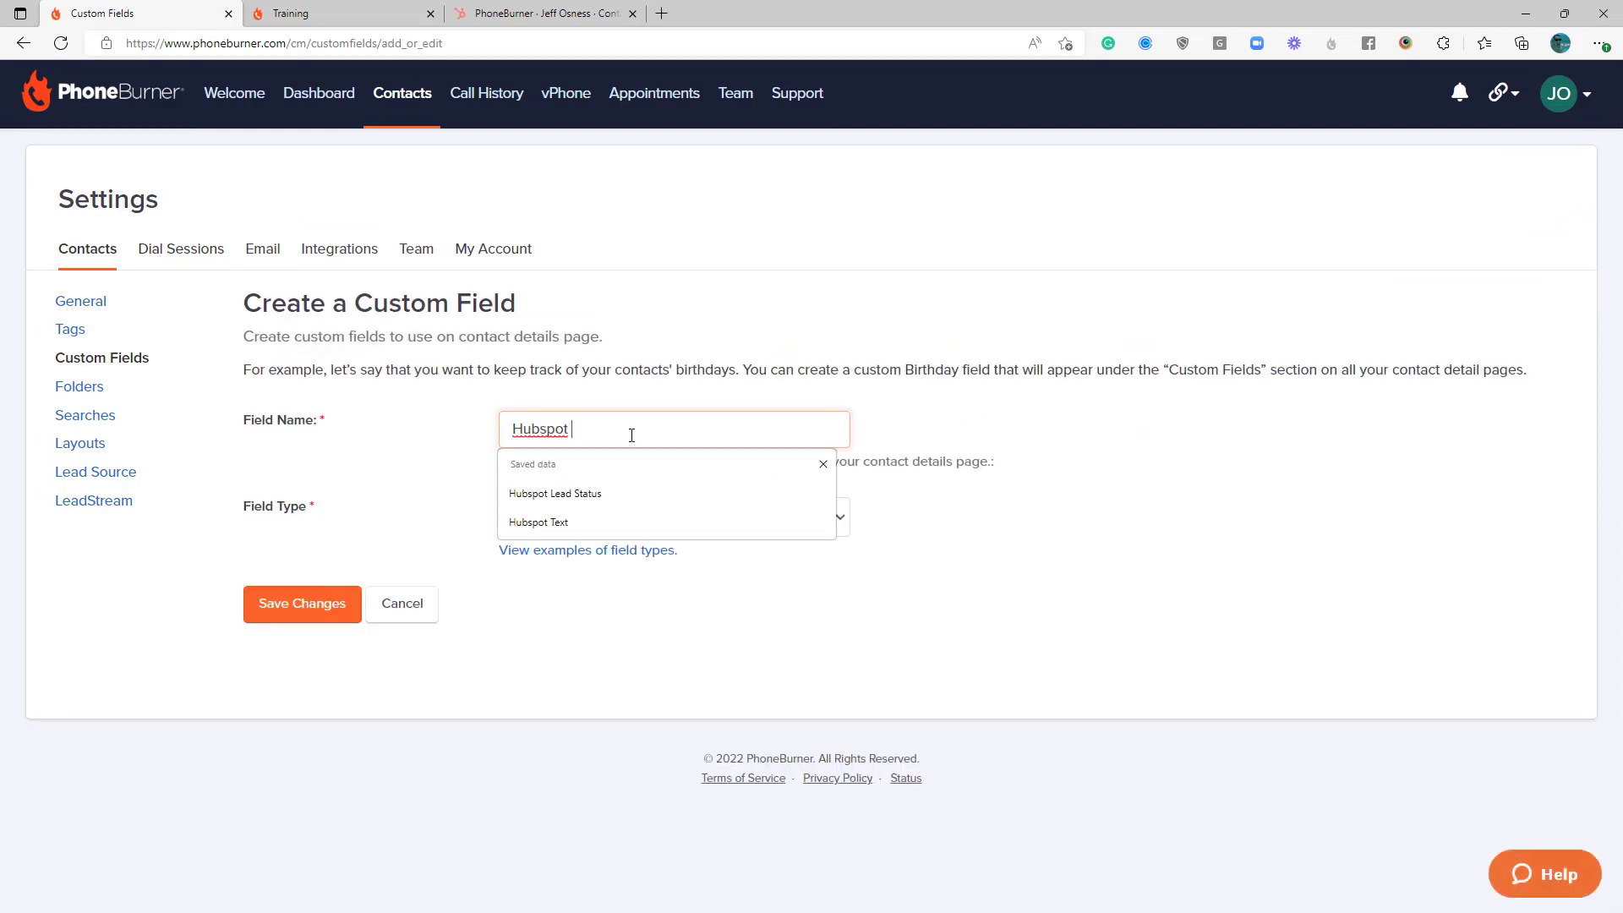
{"action": "type", "text": "Last Contacted"}
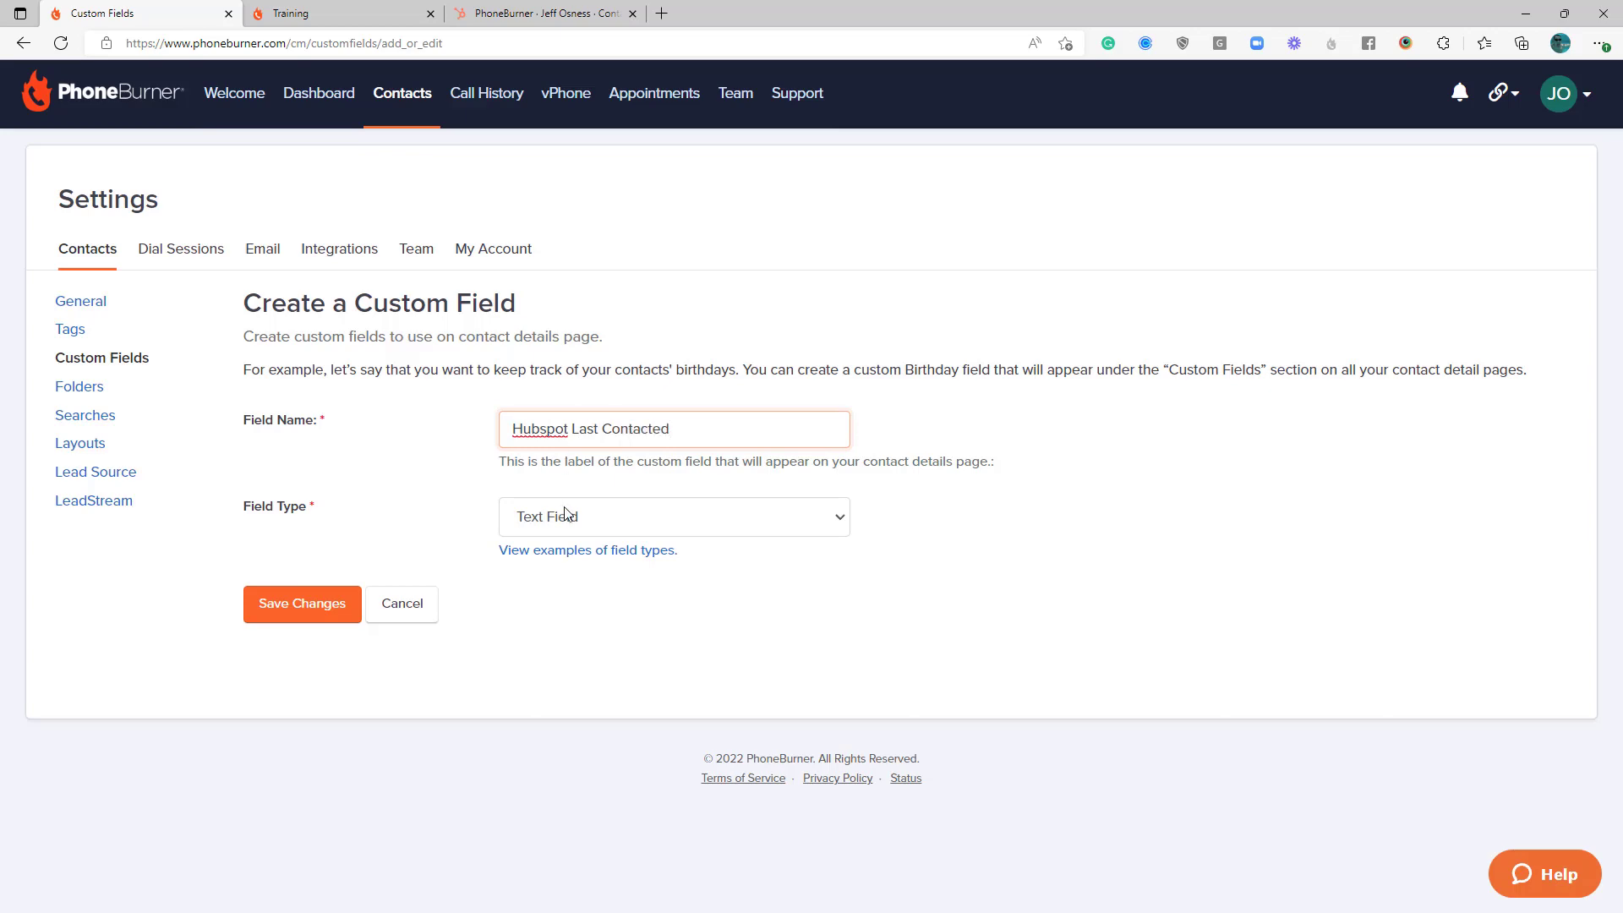
{"action": "left_click", "coordinate": [584, 520]}
{"action": "left_click", "coordinate": [558, 589]}
{"action": "left_click", "coordinate": [325, 613]}
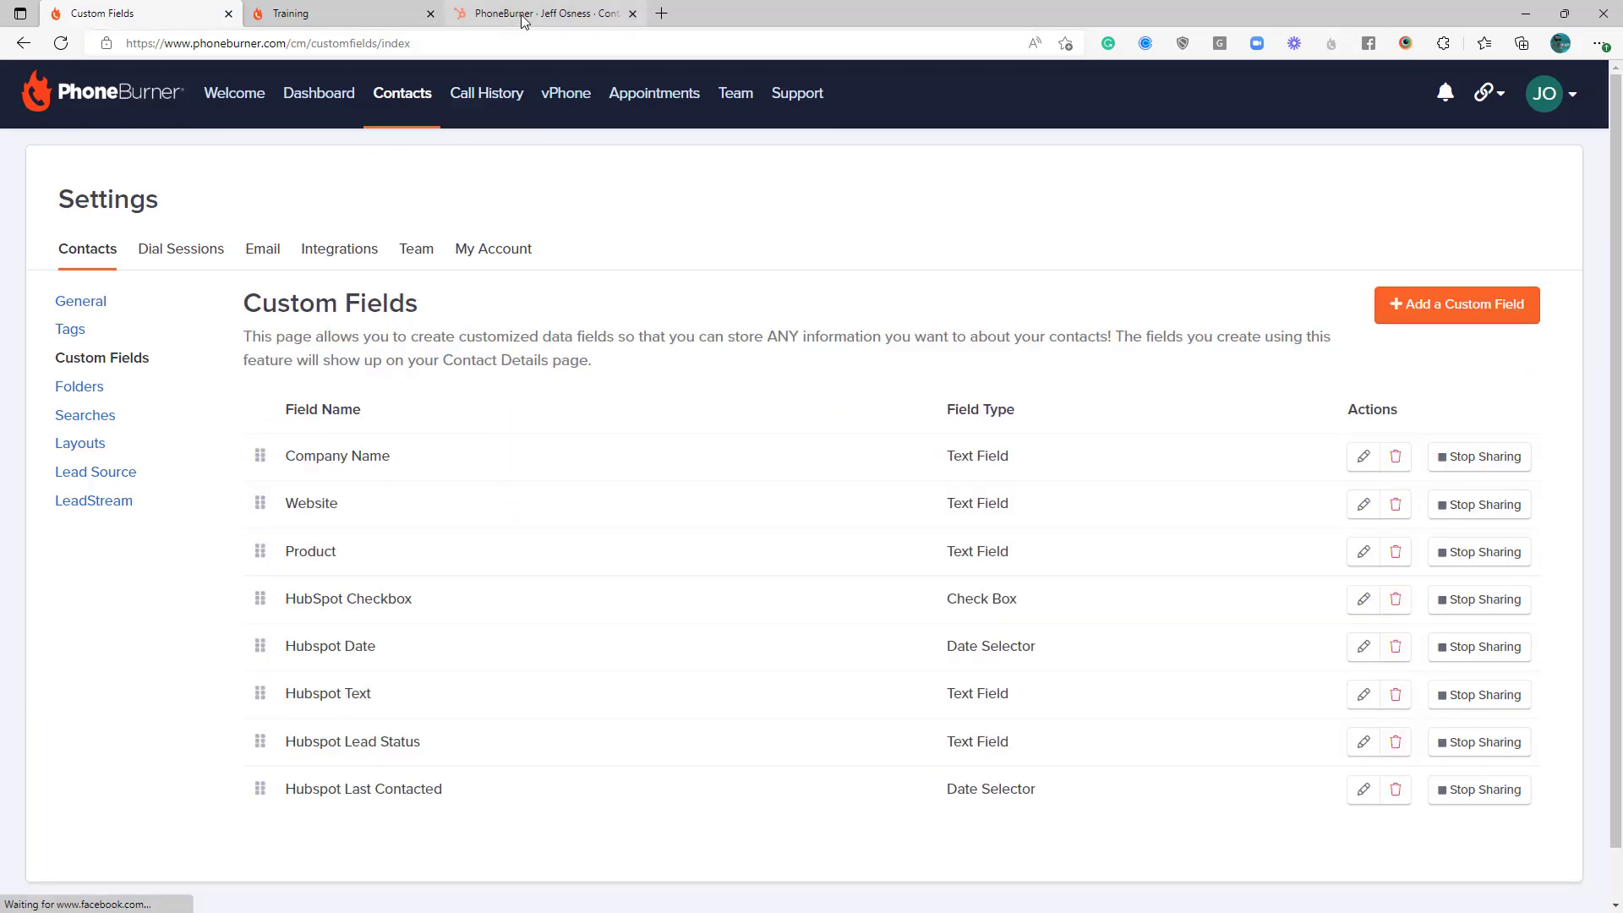
Refresh the PhoneBurner list and map Hubspot Last Contacted to Last Contacted
{"action": "left_click", "coordinate": [523, 14]}
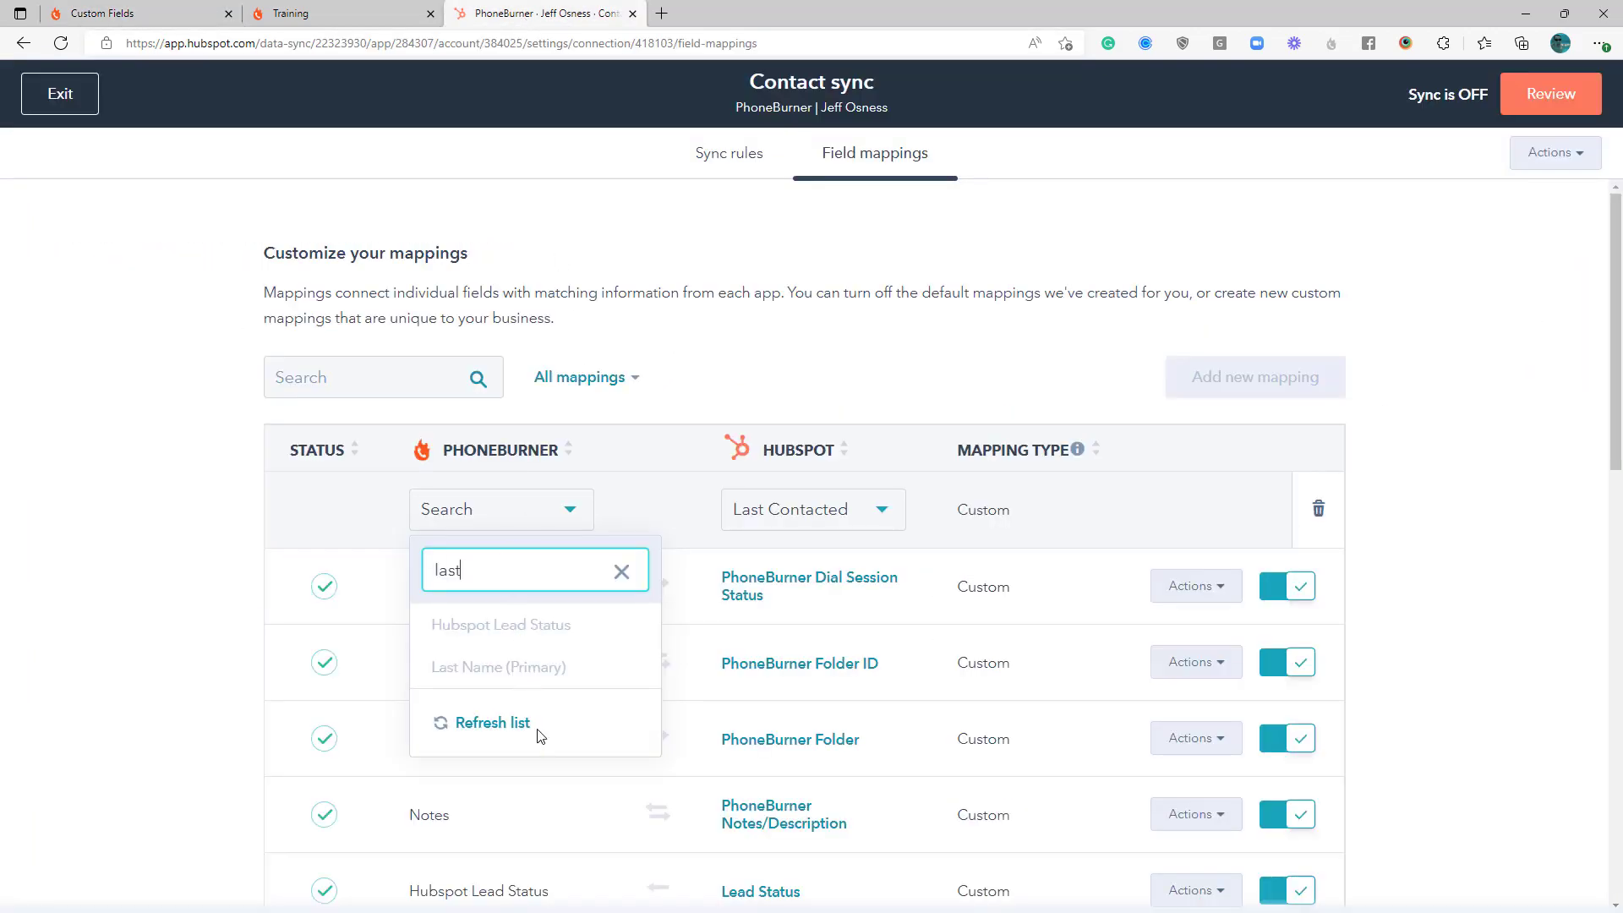
{"action": "left_click", "coordinate": [510, 723]}
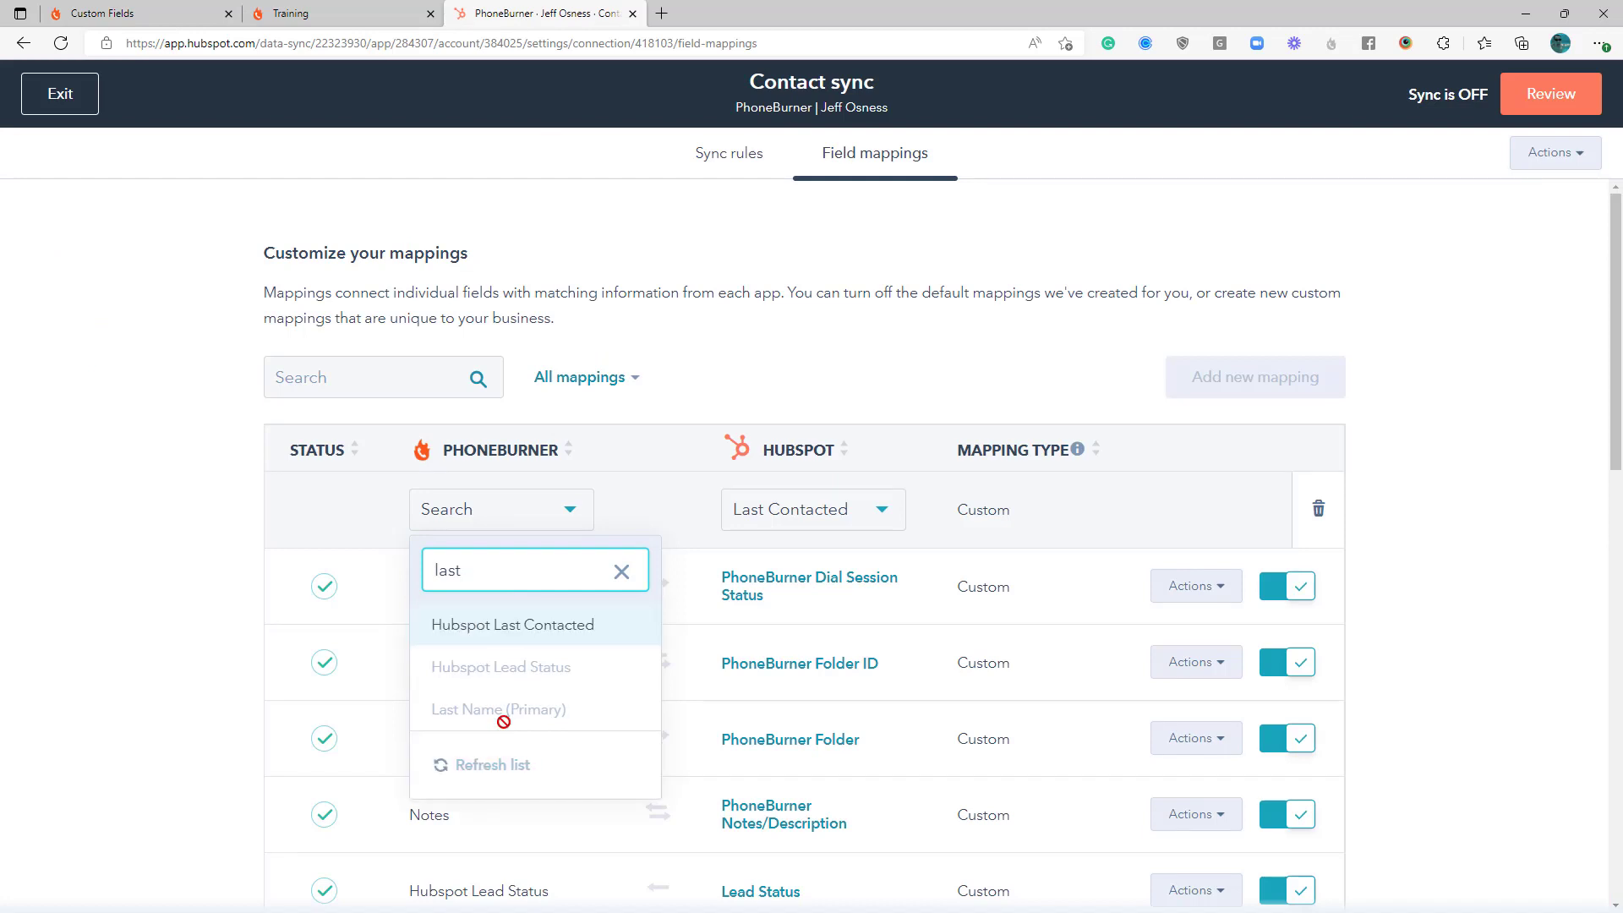
{"action": "left_click", "coordinate": [505, 626]}
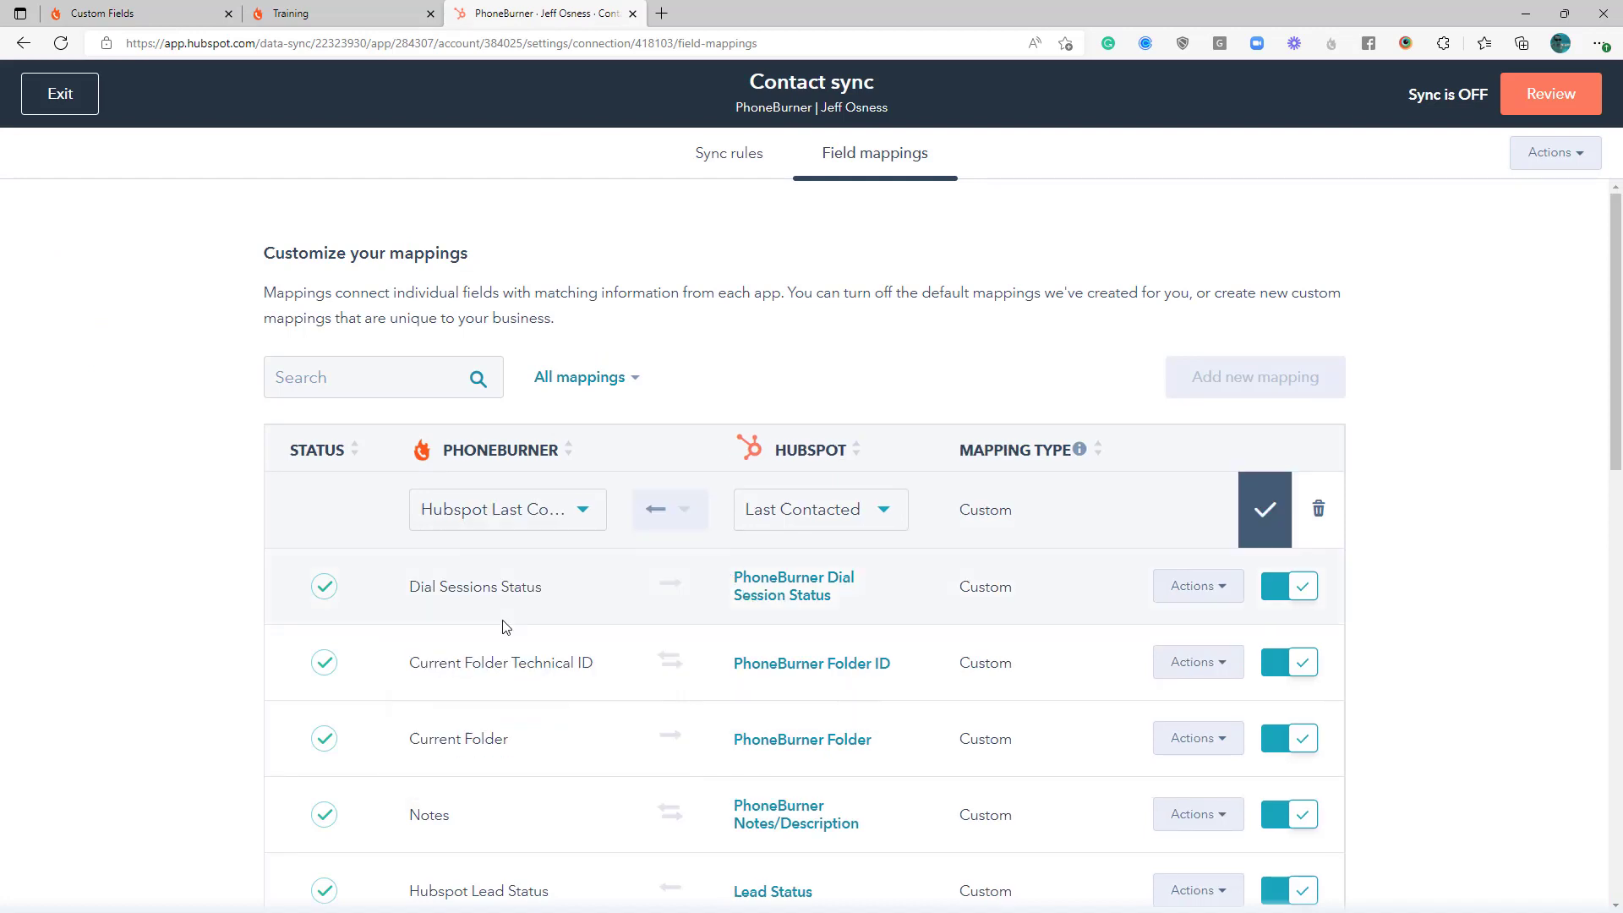
{"action": "left_click", "coordinate": [1265, 511]}
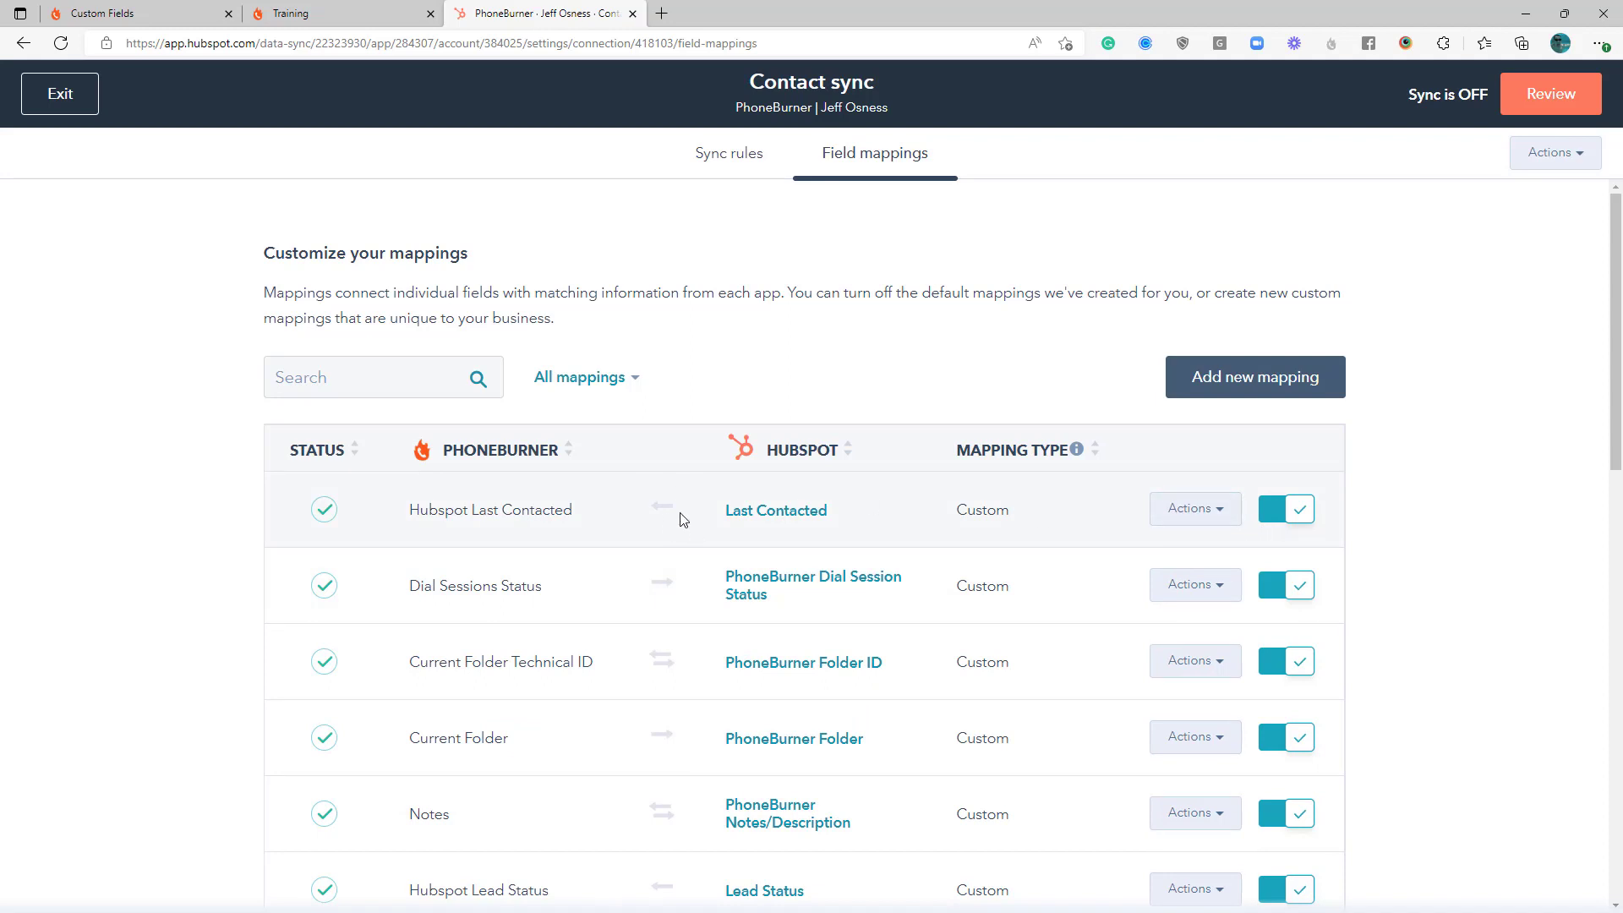
Add a new mapping row with Next Activity Date as the HubSpot property
{"action": "left_click", "coordinate": [1272, 390]}
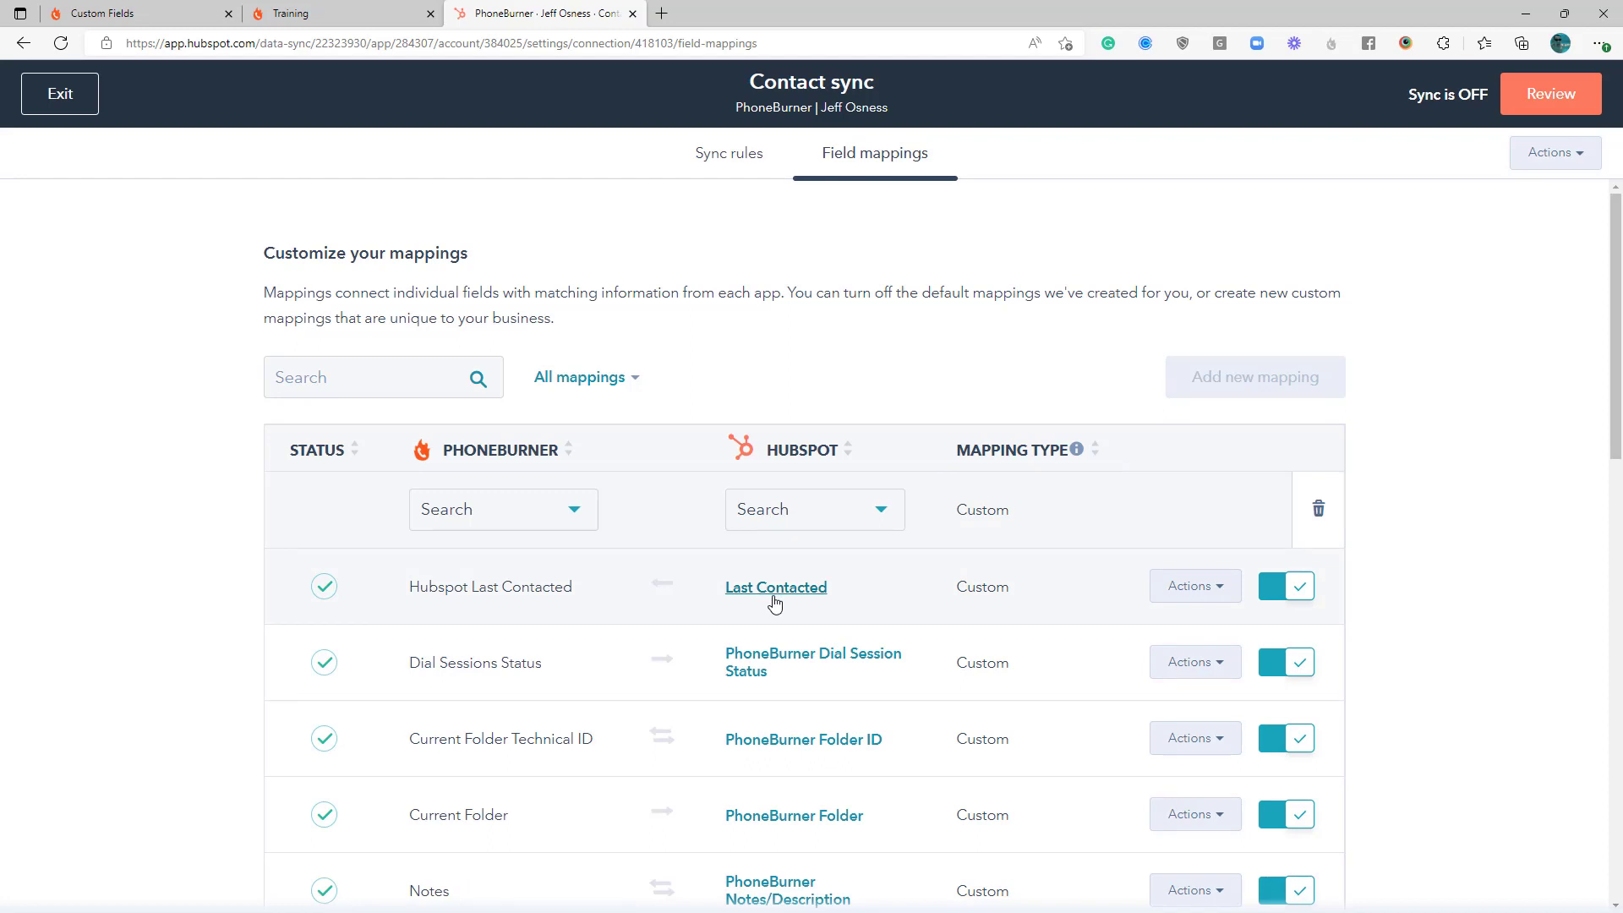
{"action": "left_click", "coordinate": [773, 509]}
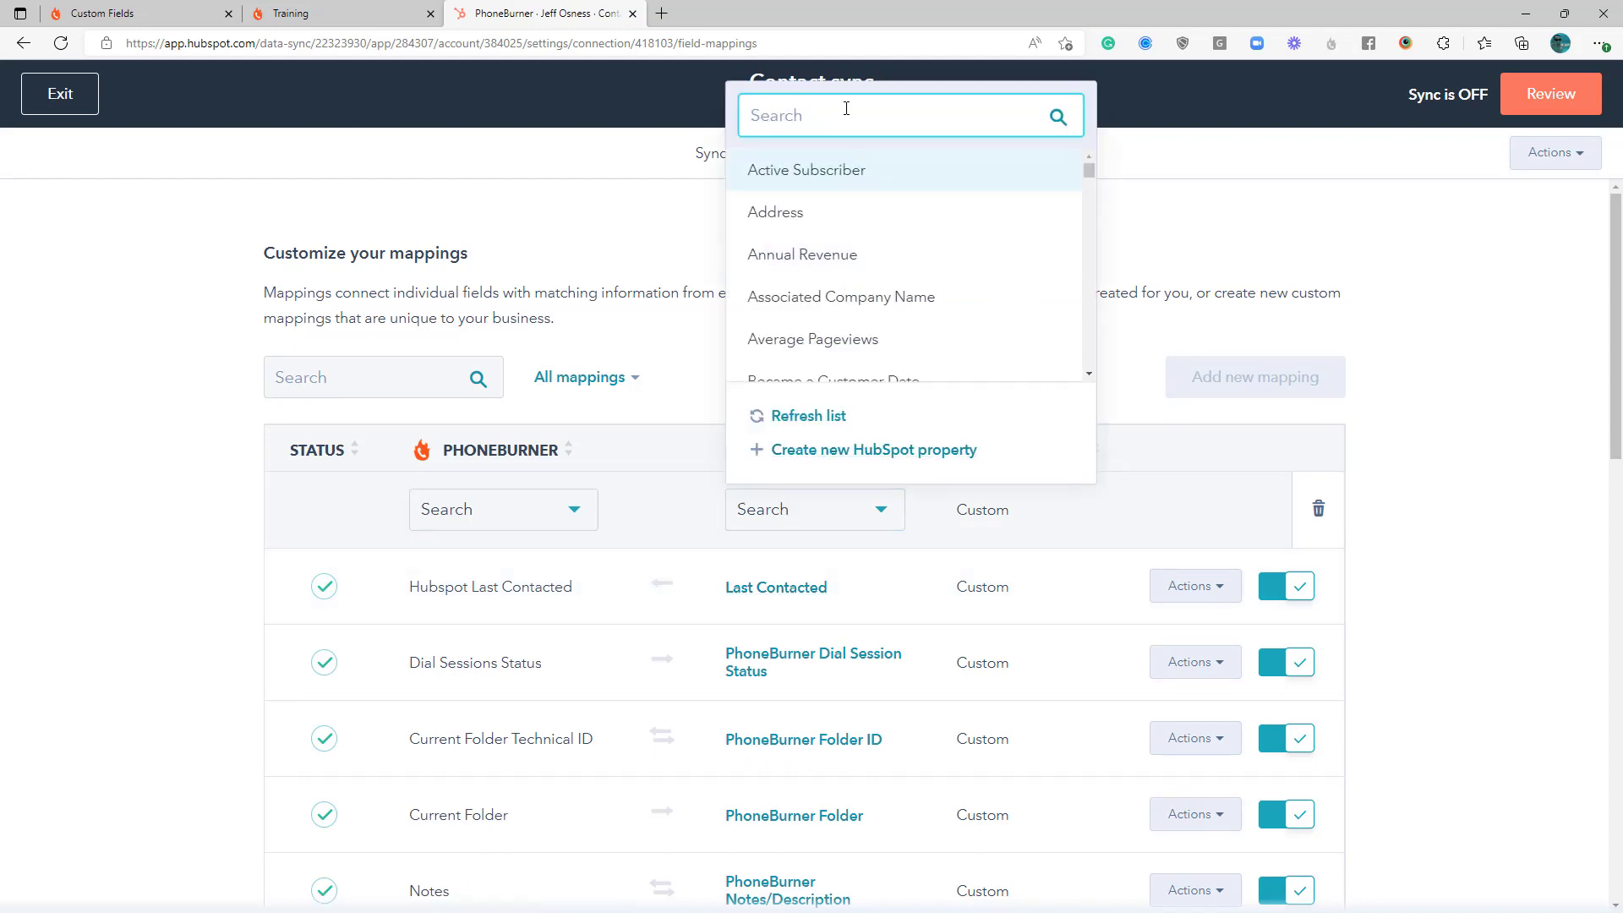
{"action": "type", "text": "next"}
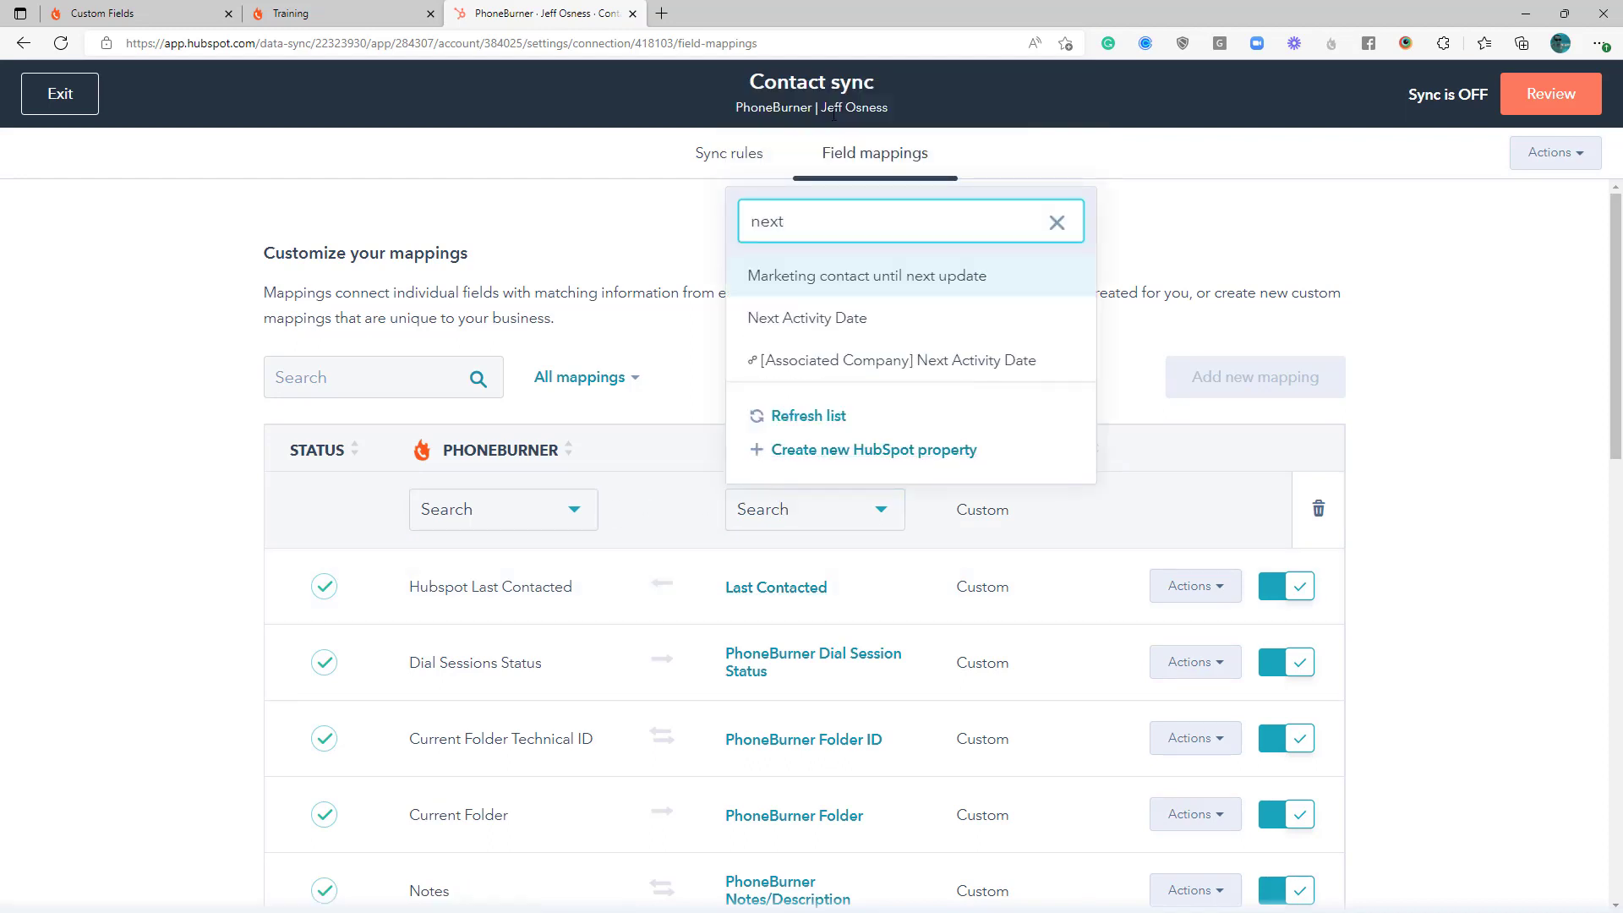
{"action": "left_click", "coordinate": [882, 319]}
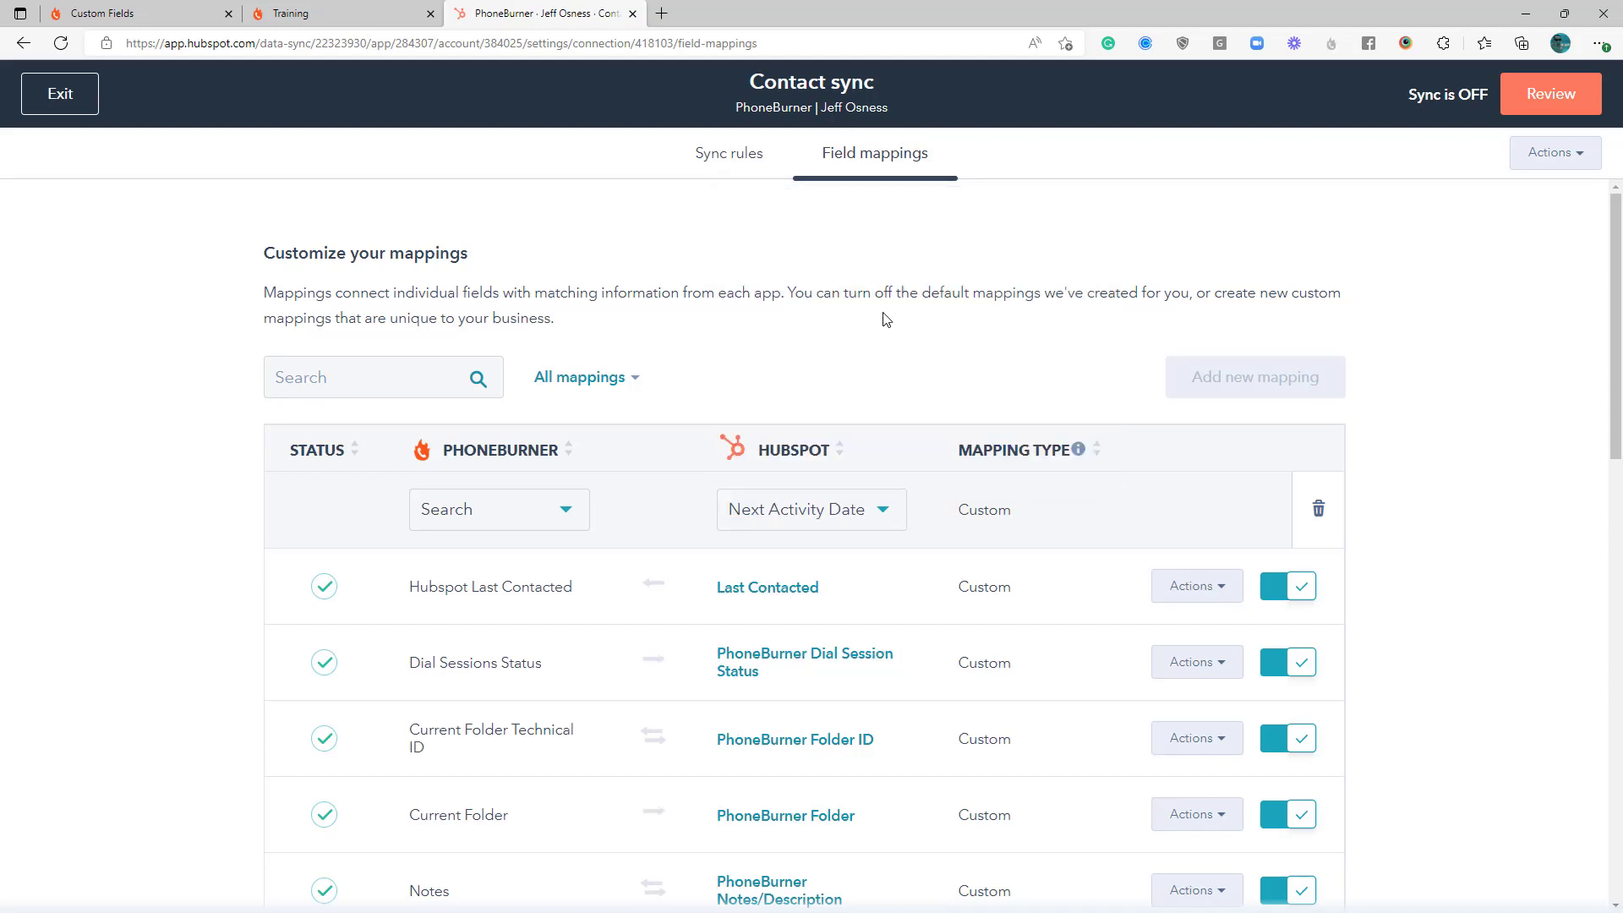
In PhoneBurner, draft a Date Selector custom field named 'Hubspot Next Activity'
{"action": "left_click", "coordinate": [139, 17]}
{"action": "left_click", "coordinate": [1455, 304]}
{"action": "left_click", "coordinate": [755, 432]}
{"action": "type", "text": "Hubspot Next A"}
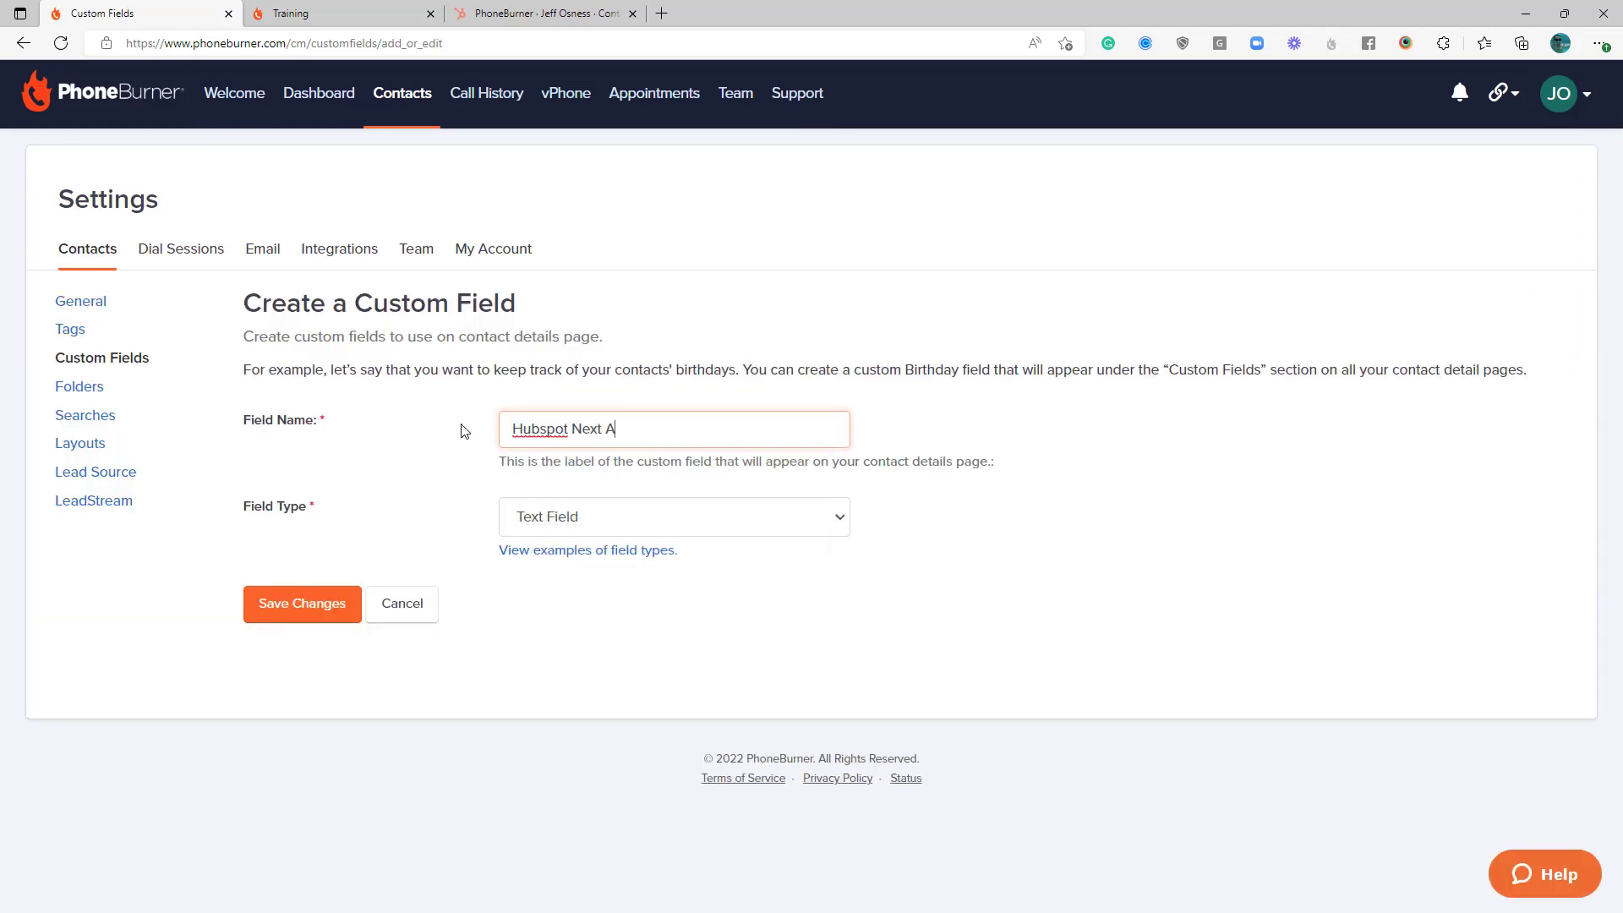
{"action": "type", "text": "ctivity"}
{"action": "left_click", "coordinate": [575, 516]}
{"action": "left_click", "coordinate": [575, 585]}
Save the Hubspot Next Activity field and map it to Next Activity Date in HubSpot
{"action": "left_click", "coordinate": [295, 620]}
{"action": "left_click", "coordinate": [515, 14]}
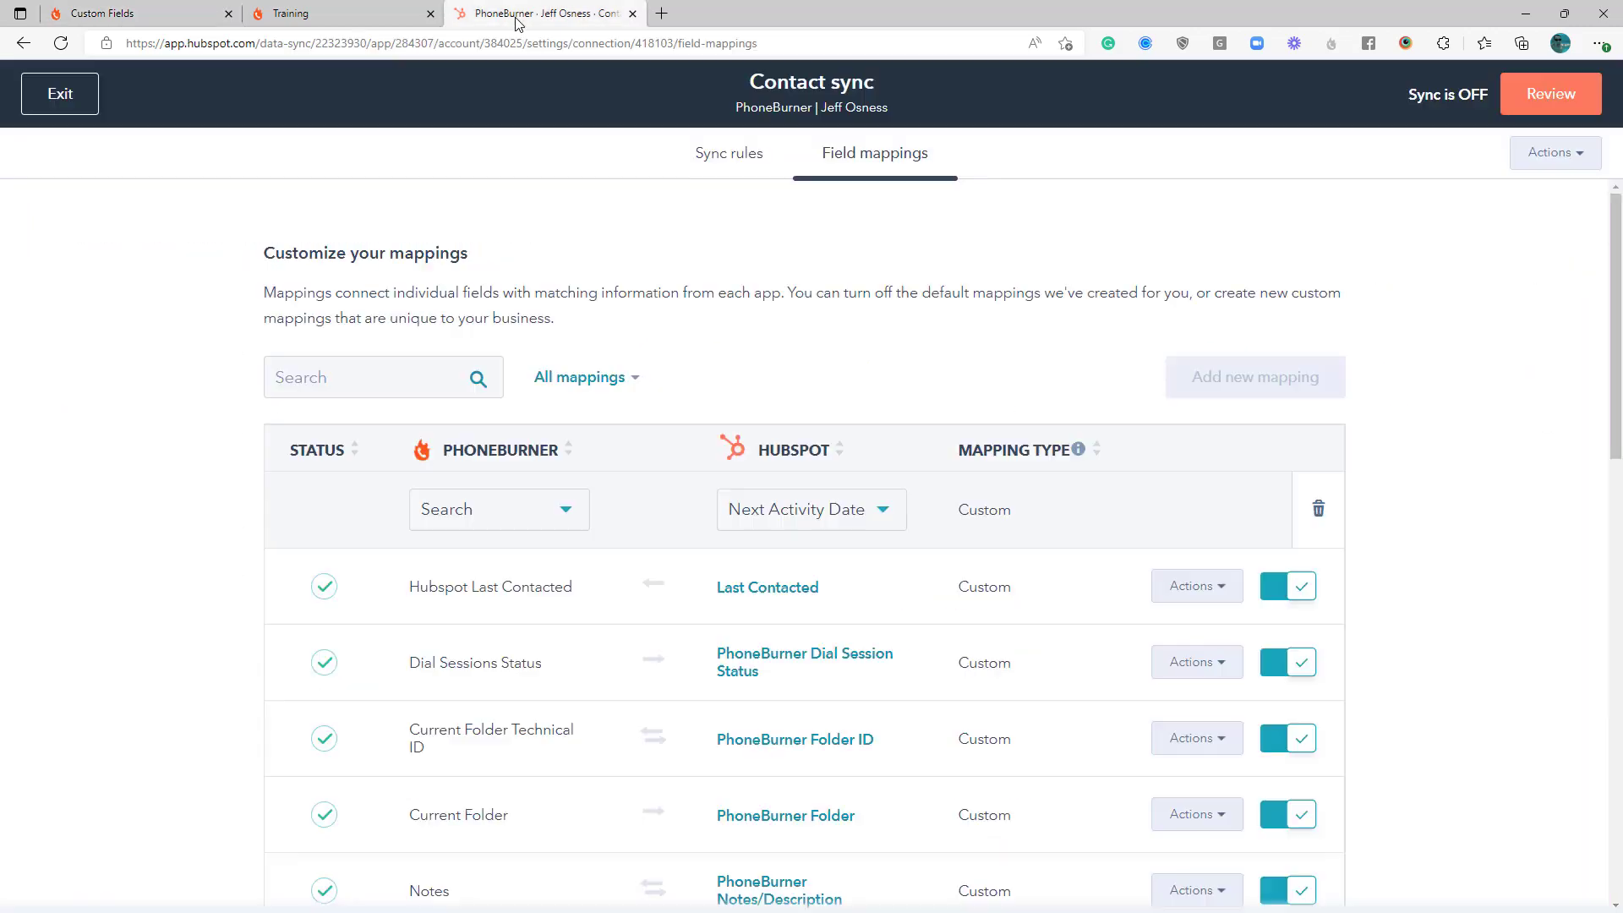
{"action": "left_click", "coordinate": [534, 517]}
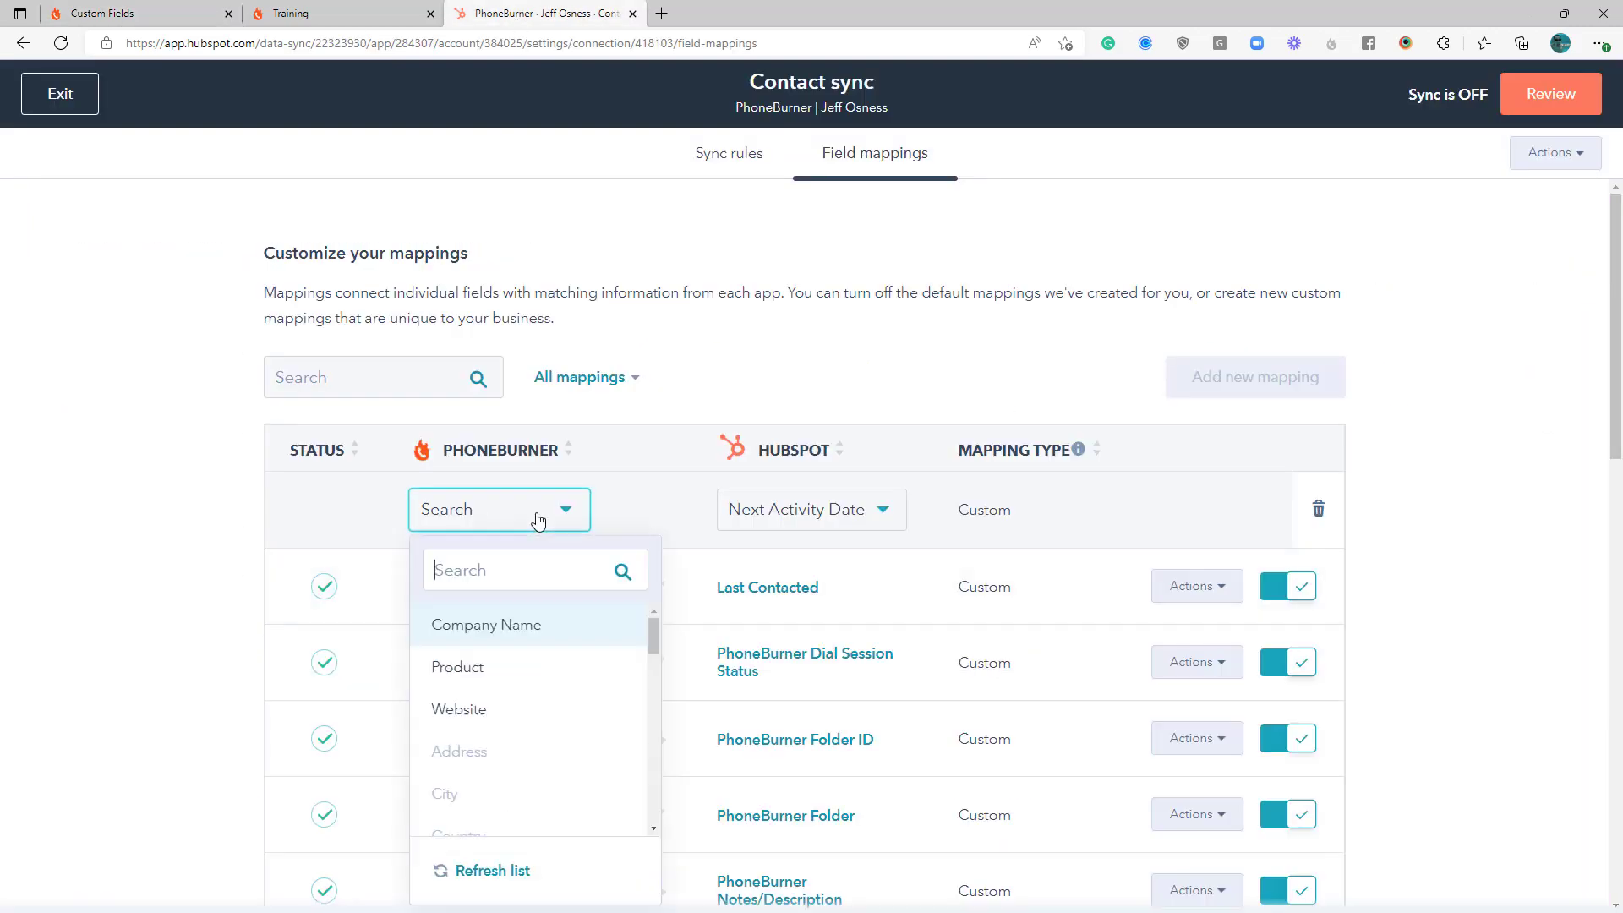
{"action": "left_click", "coordinate": [486, 868]}
{"action": "type", "text": "next"}
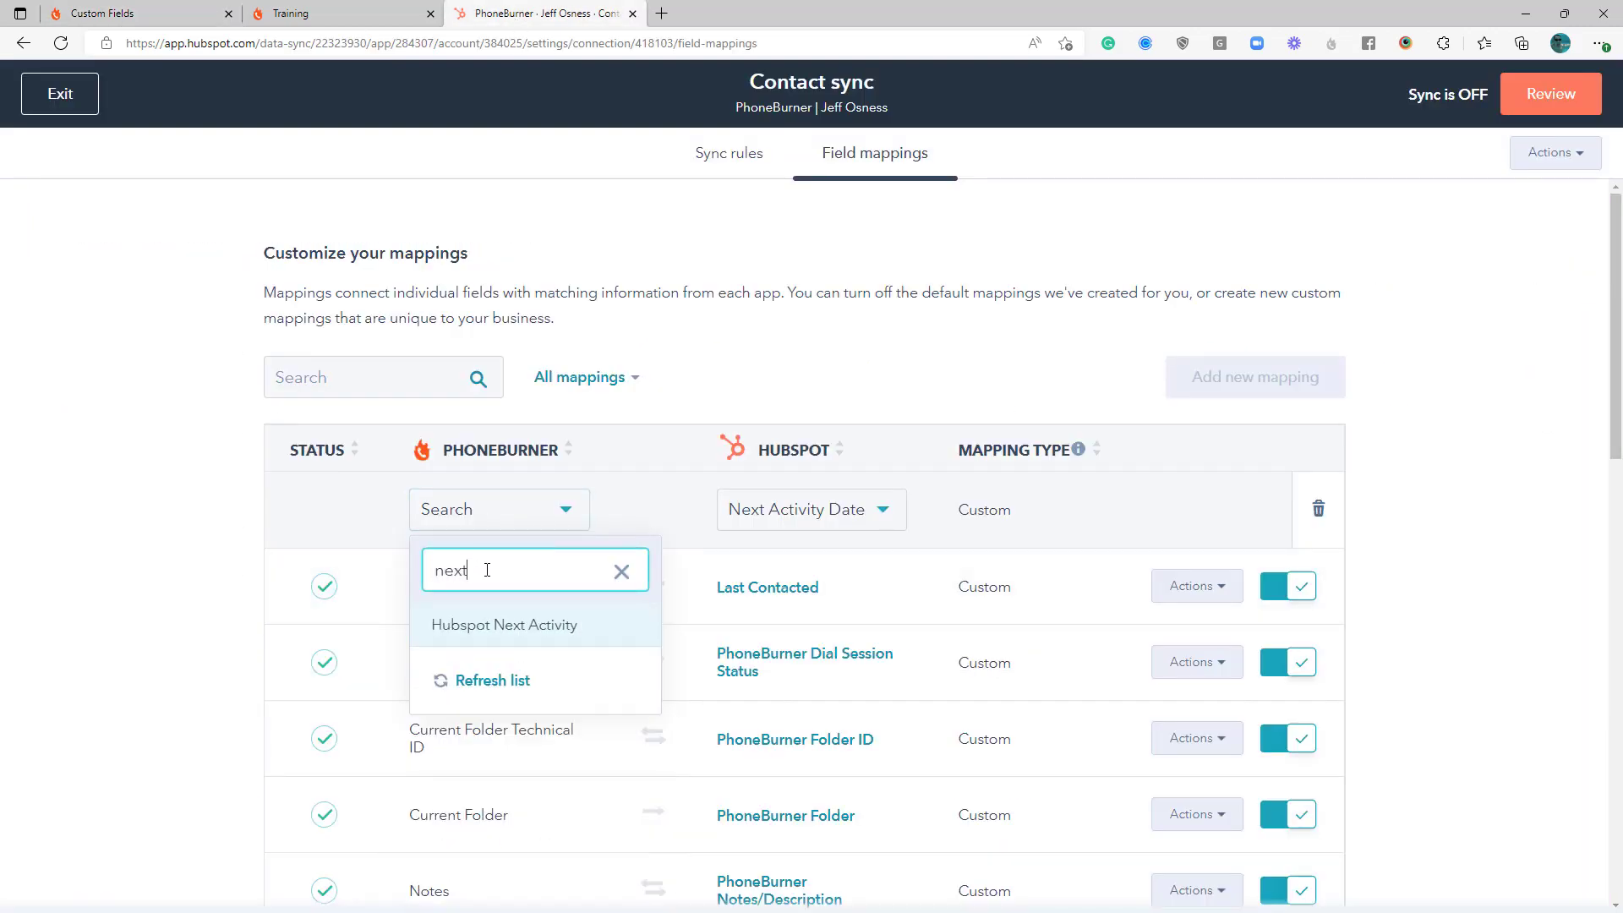
{"action": "left_click", "coordinate": [505, 624]}
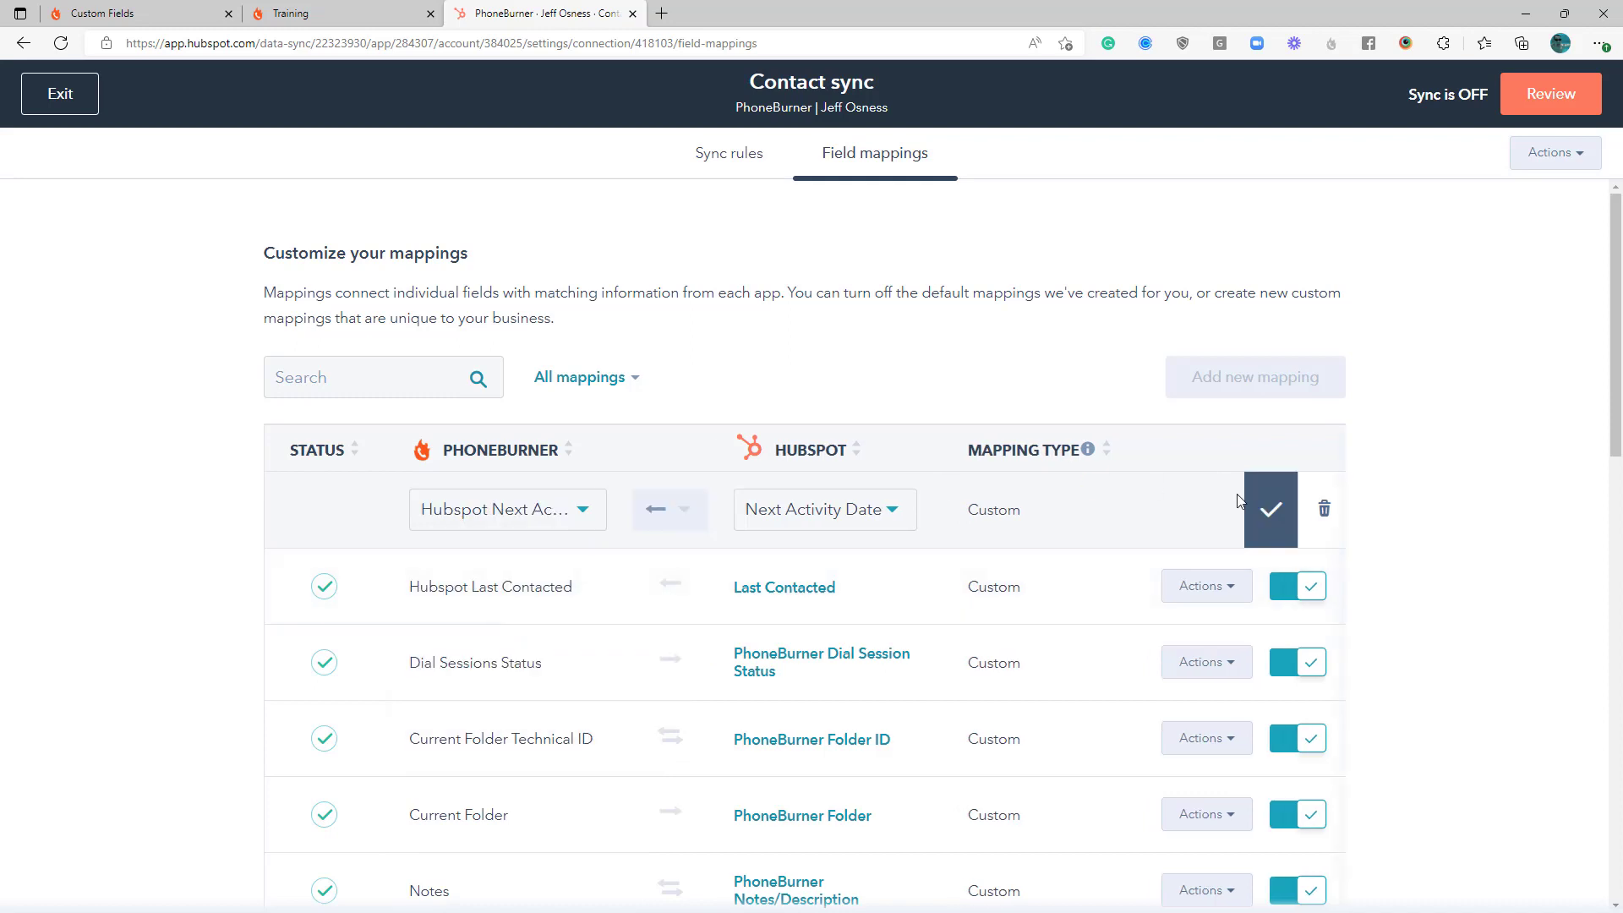
{"action": "left_click", "coordinate": [1270, 510]}
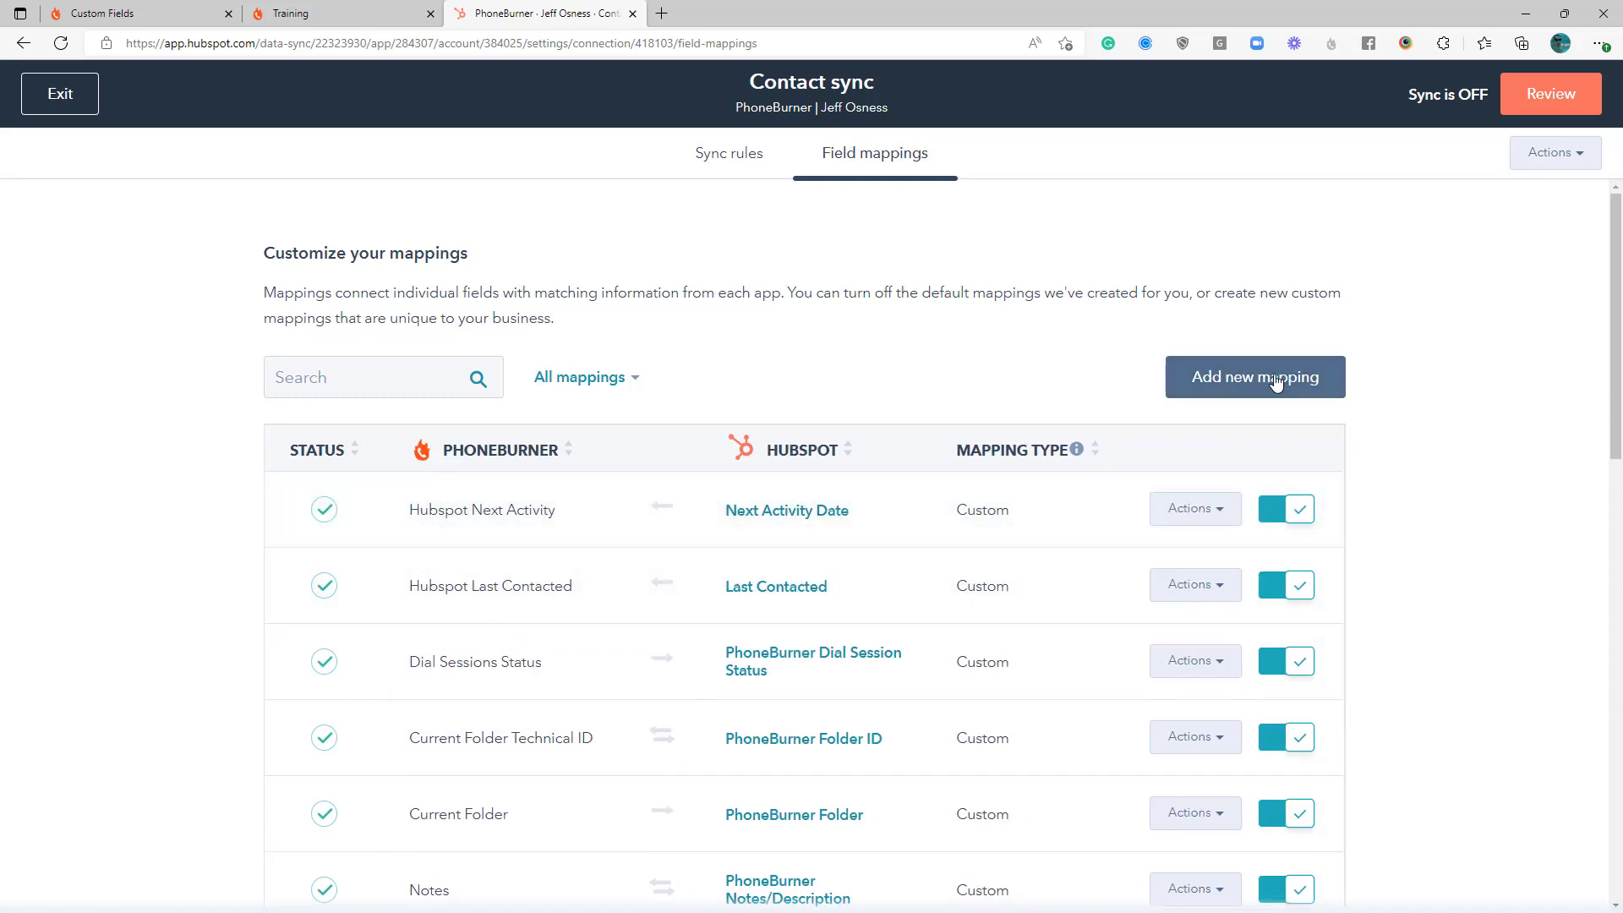
Add a mapping row with Number of Associated Deals as the HubSpot property
{"action": "left_click", "coordinate": [1276, 380]}
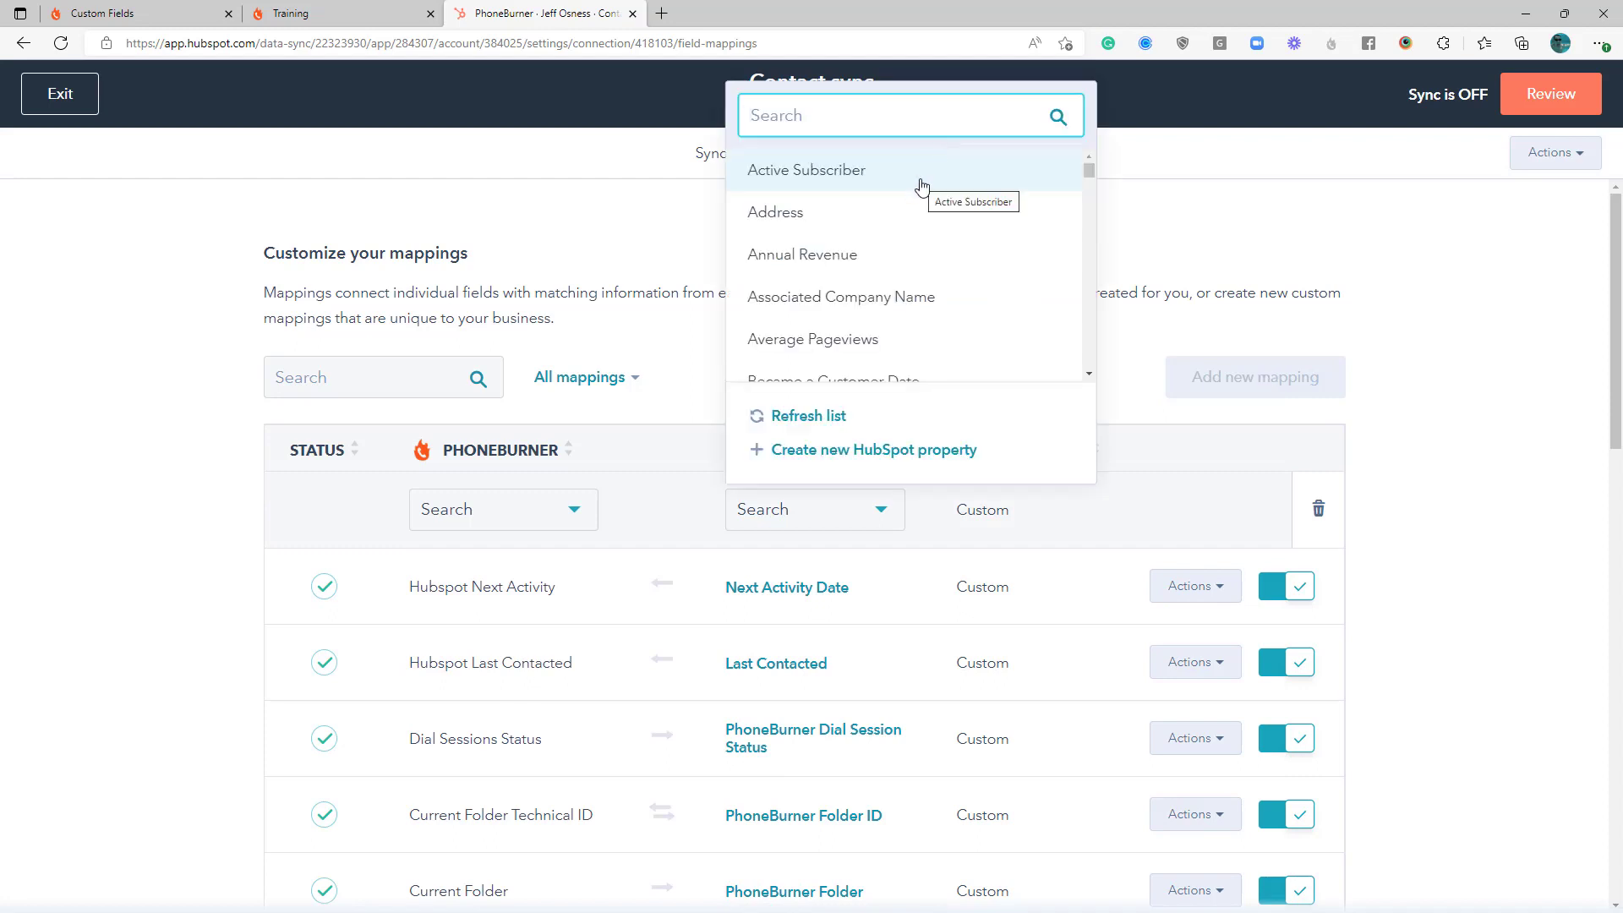
{"action": "type", "text": "number"}
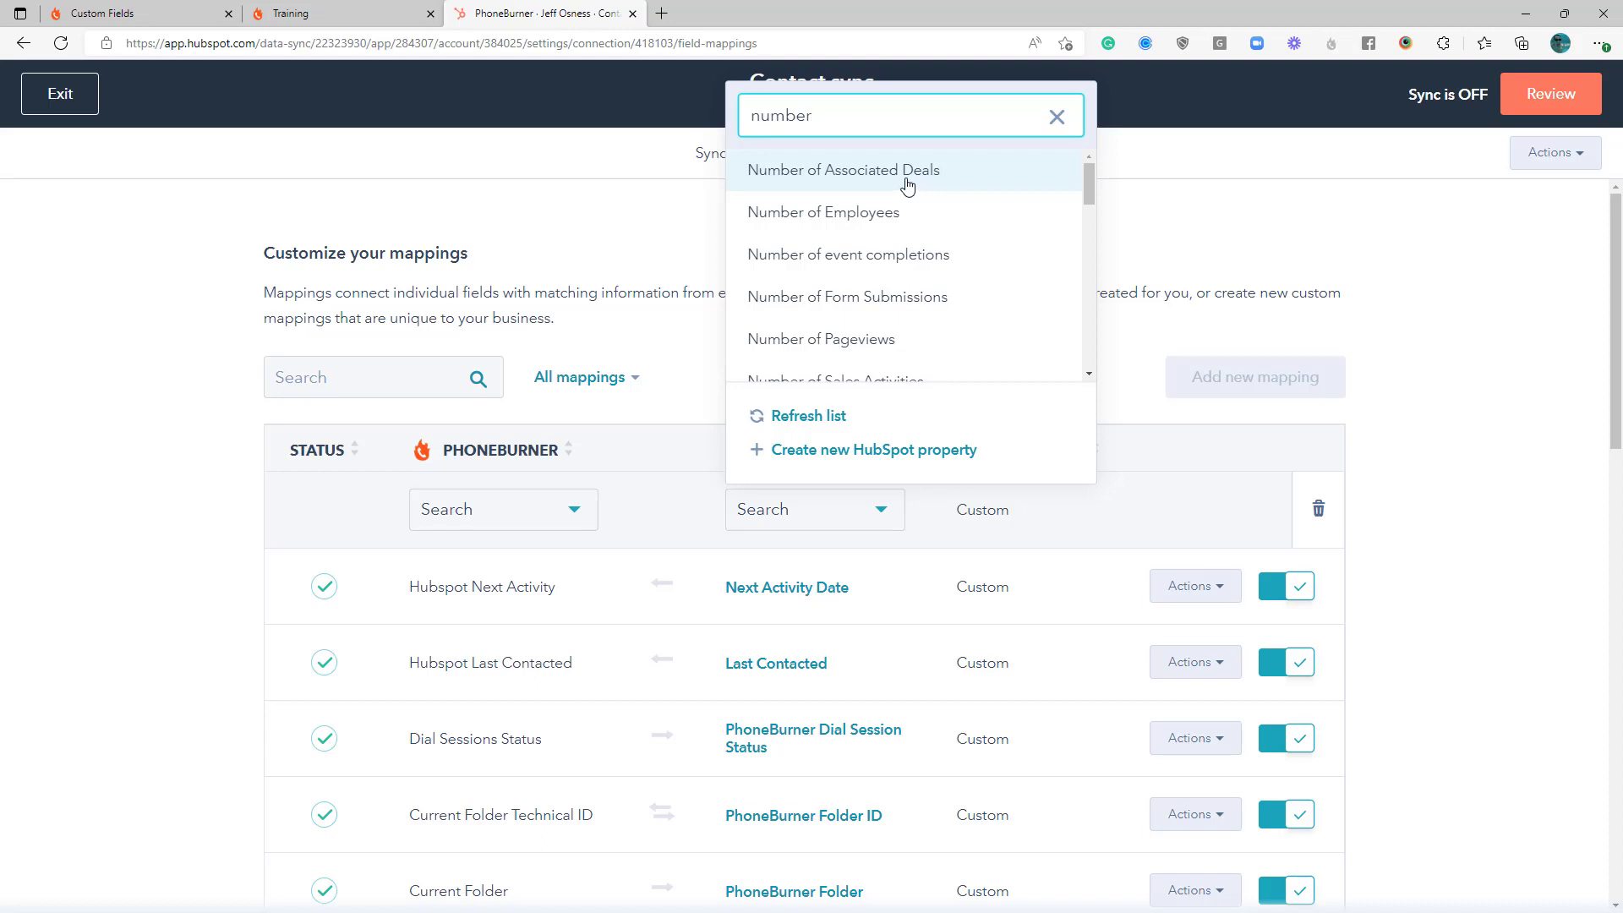
{"action": "left_click", "coordinate": [841, 173]}
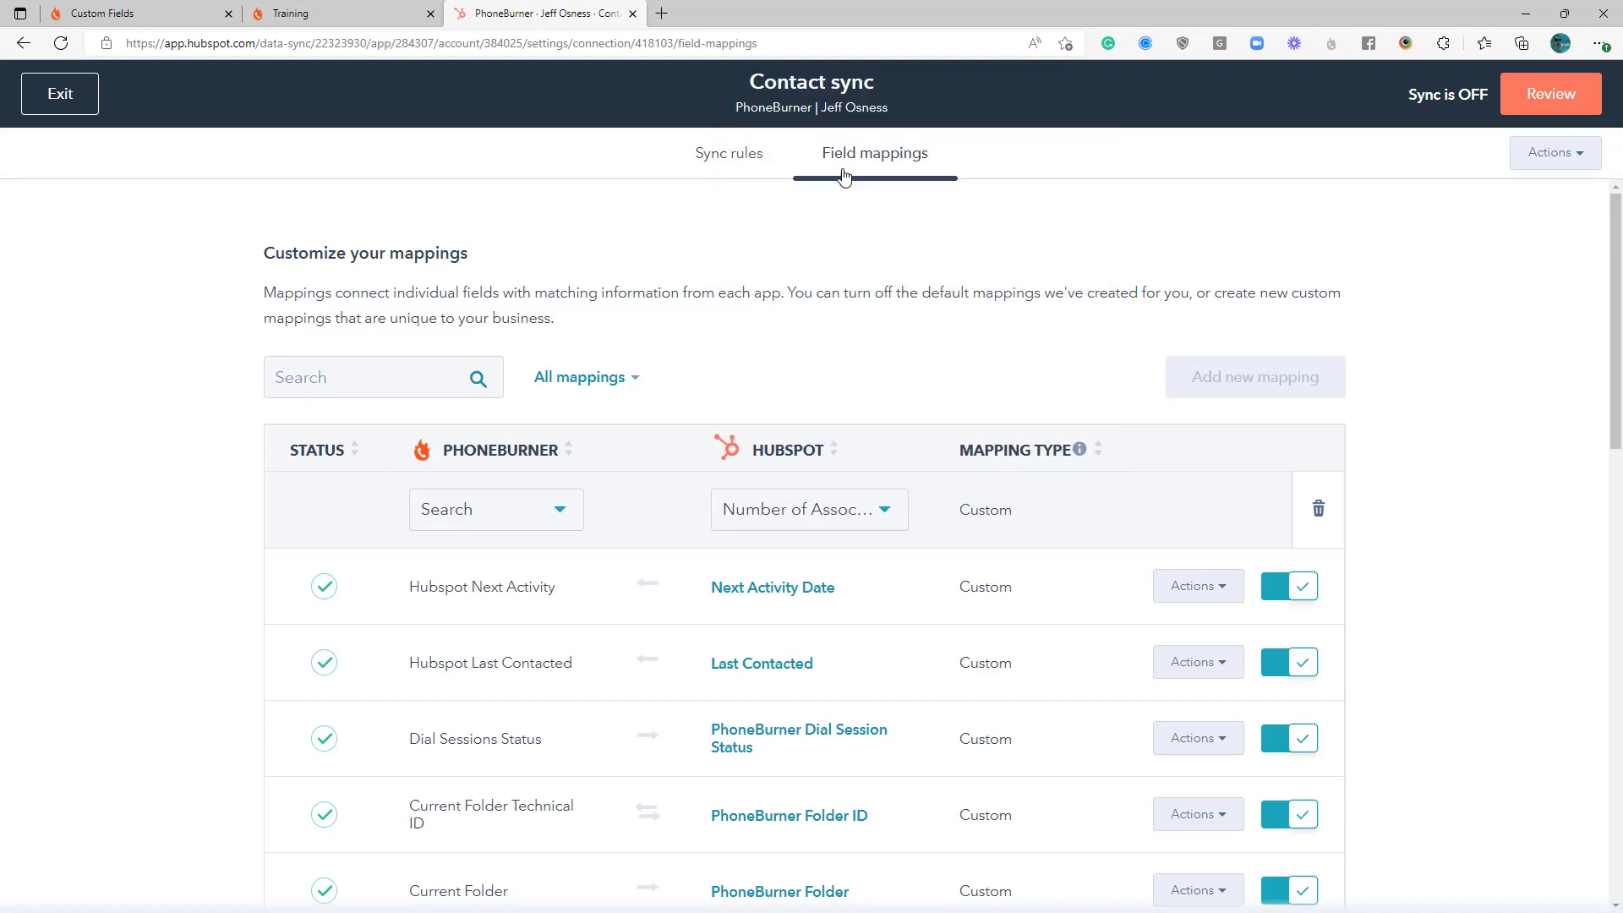
Create the PhoneBurner text custom field 'Hubspot # of Deals' and save it
{"action": "left_click", "coordinate": [152, 14]}
{"action": "left_click", "coordinate": [1448, 307]}
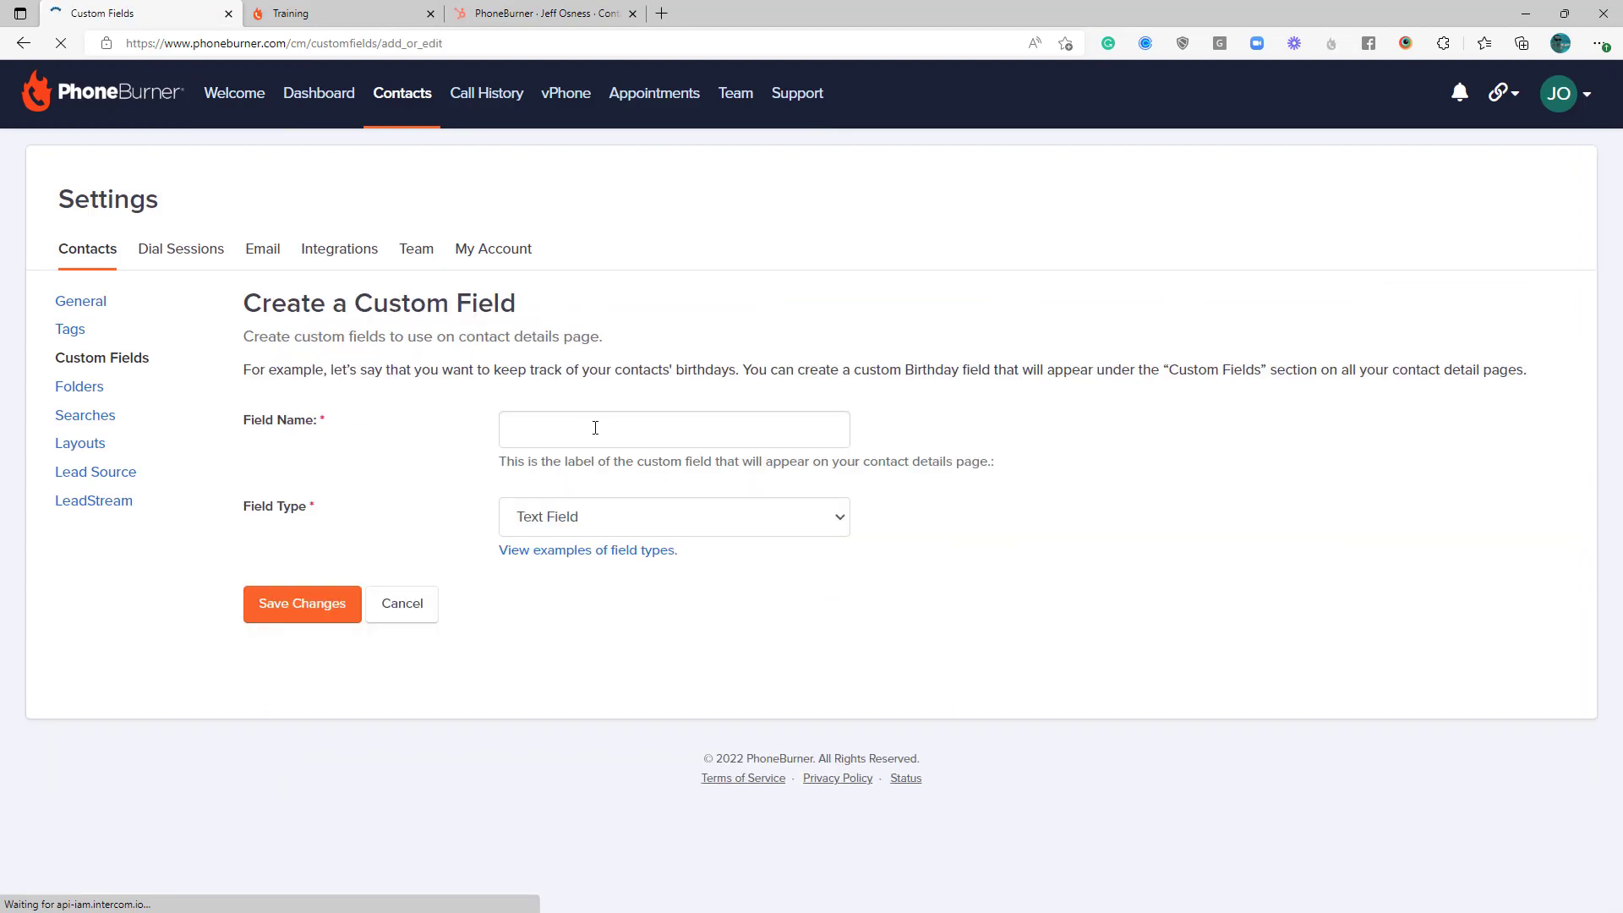
{"action": "left_click", "coordinate": [595, 428]}
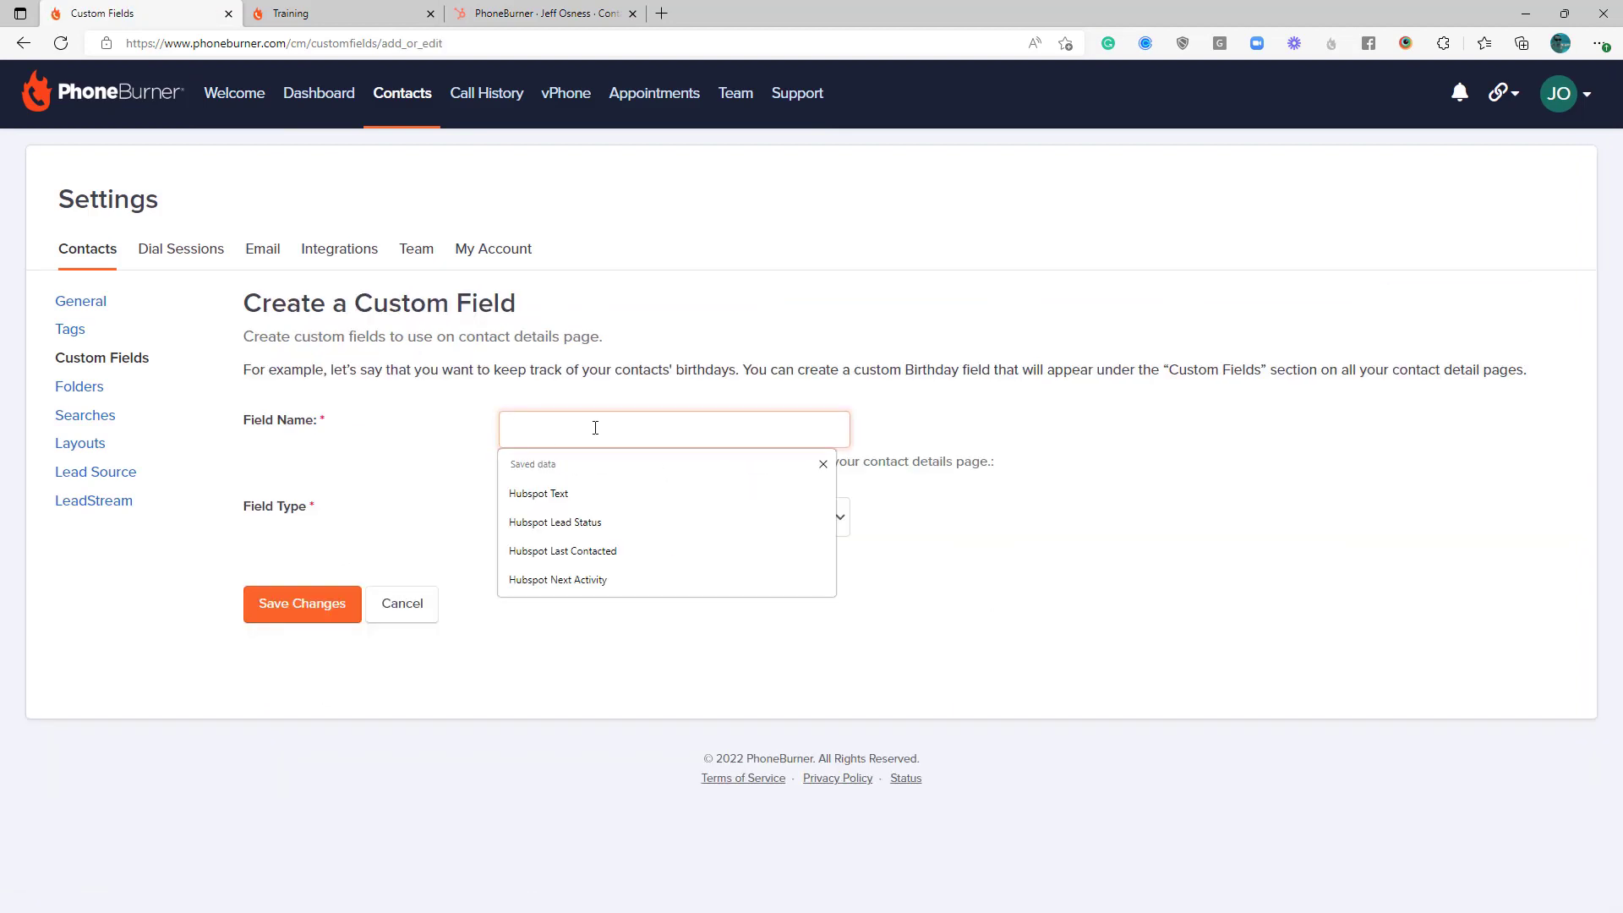
{"action": "type", "text": "Hubspot # of Dealds"}
{"action": "left_click", "coordinate": [284, 605]}
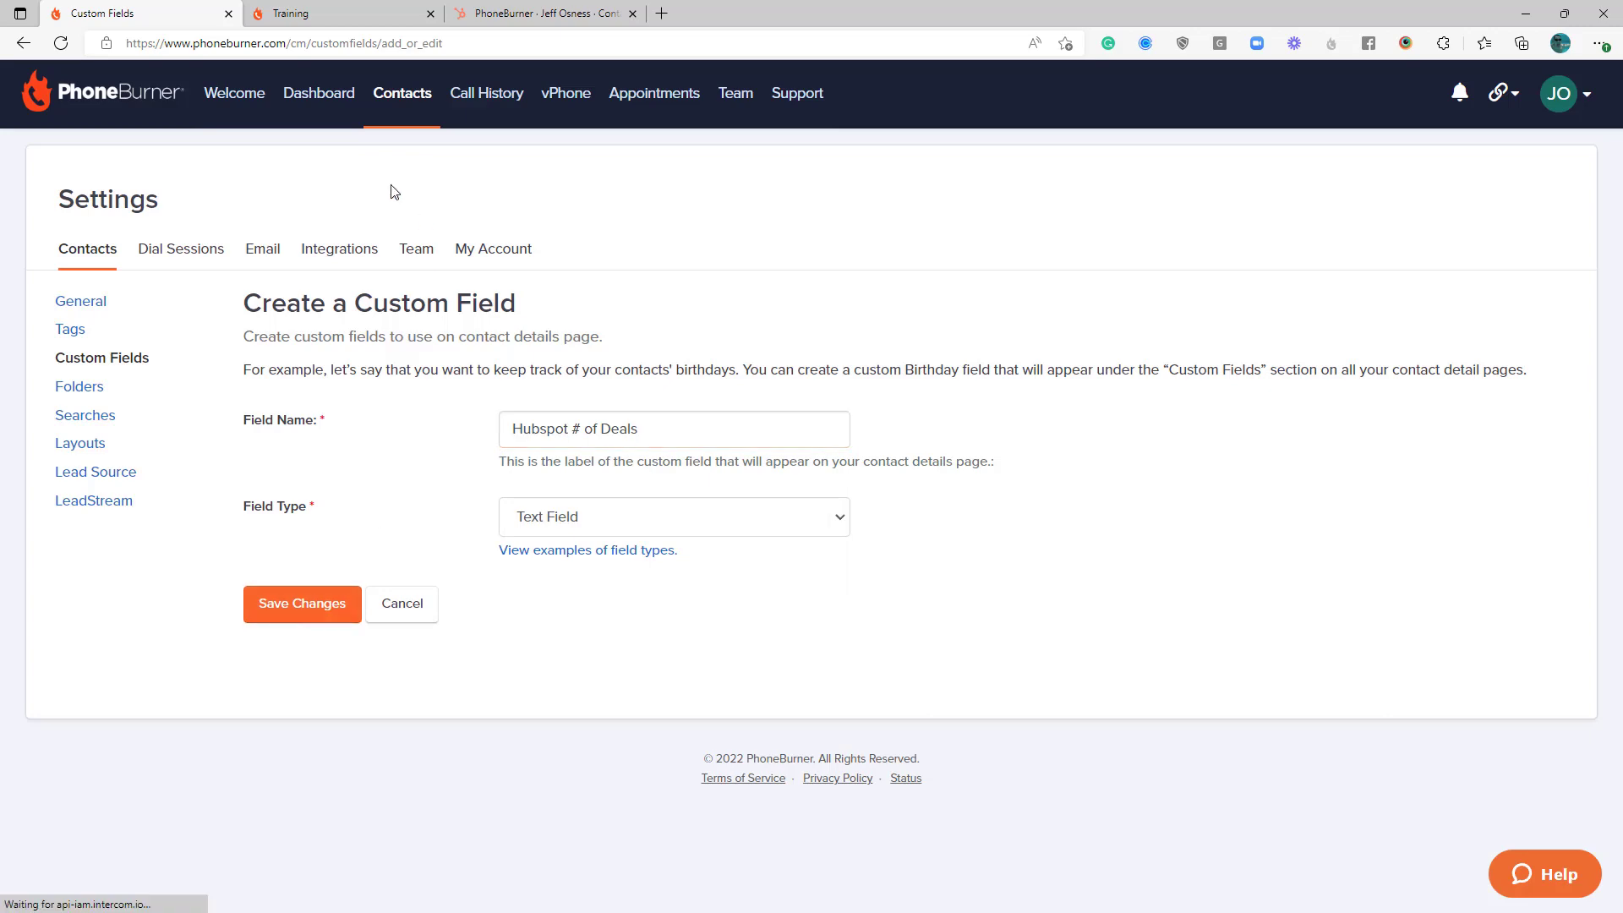
{"action": "left_click", "coordinate": [484, 15]}
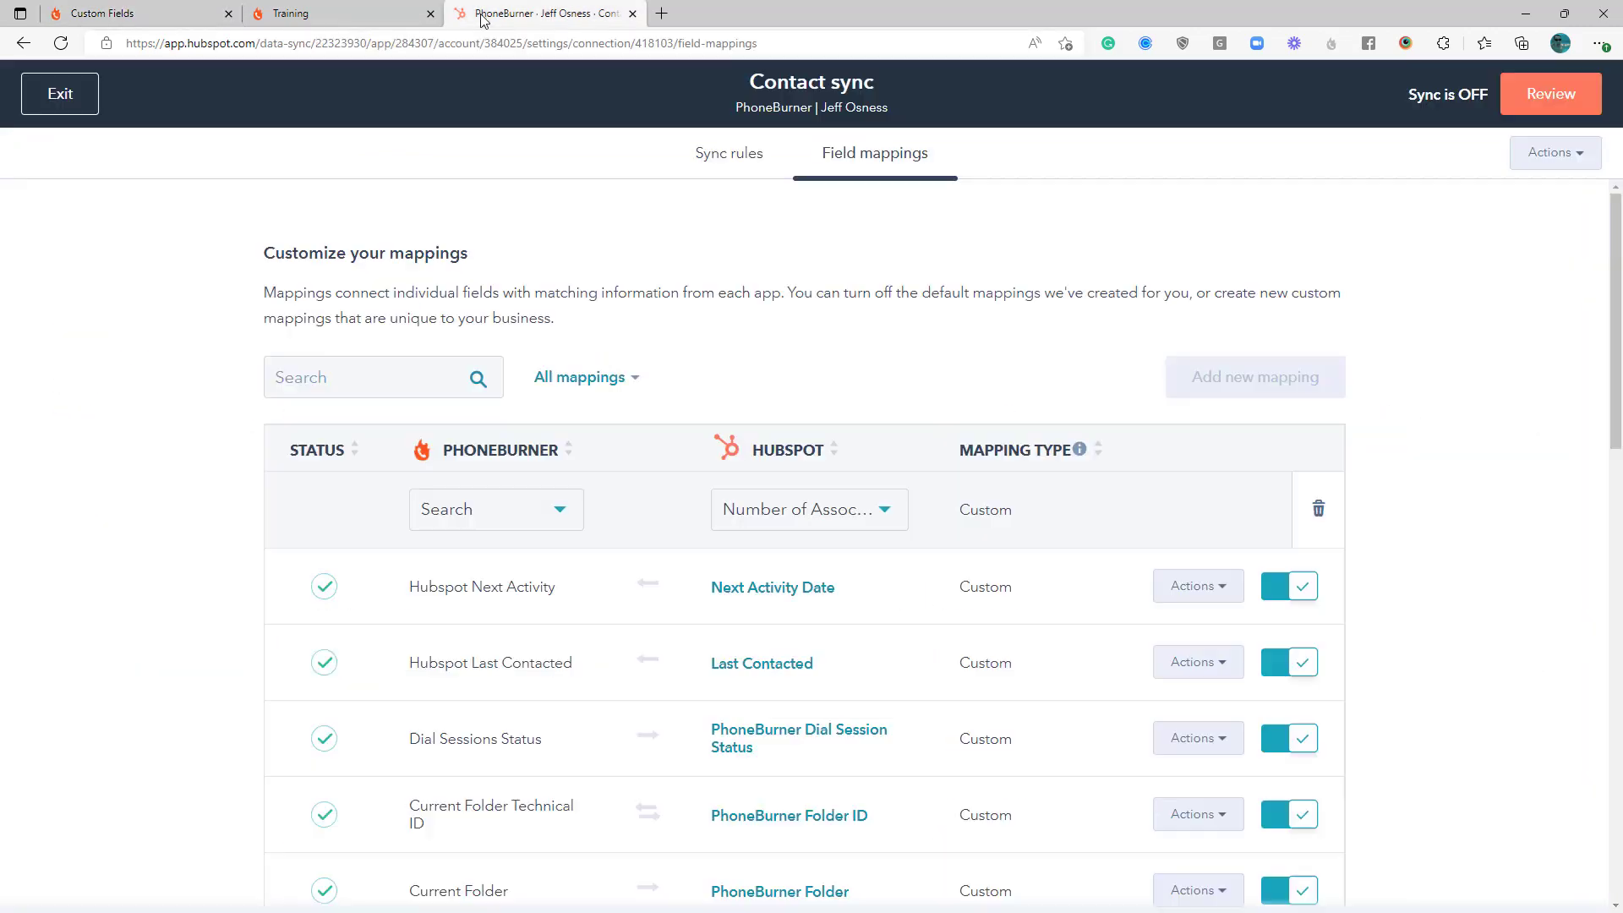
Refresh the list, map Hubspot # of Deals to Number of Associated Deals, and add a blank row
{"action": "left_click", "coordinate": [525, 510]}
{"action": "left_click", "coordinate": [493, 871]}
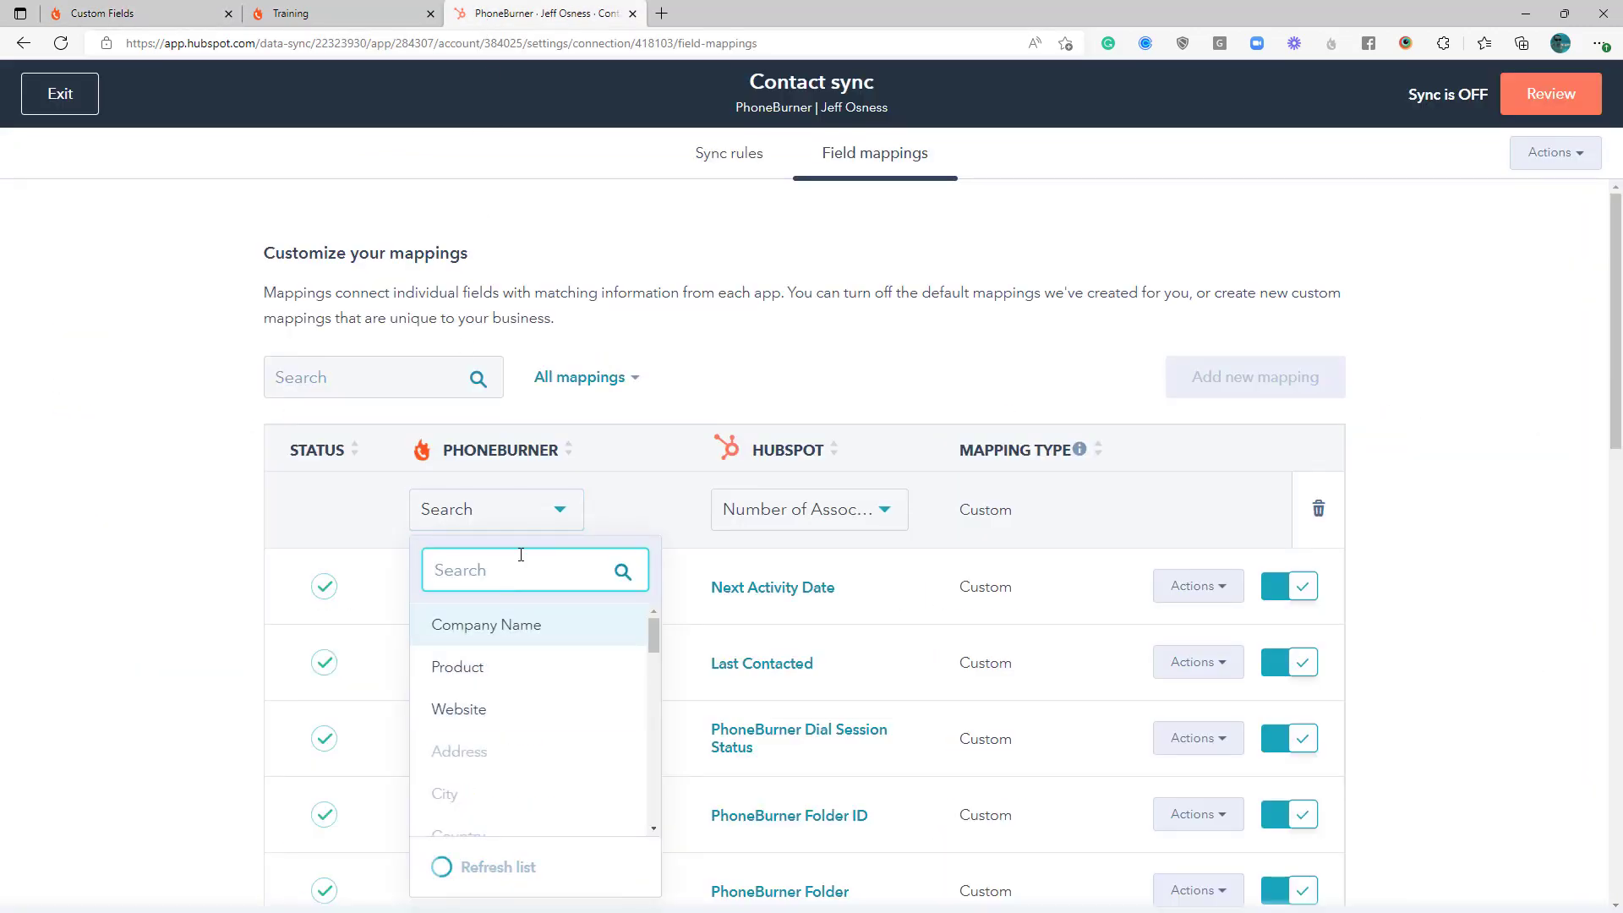
{"action": "left_click", "coordinate": [478, 665]}
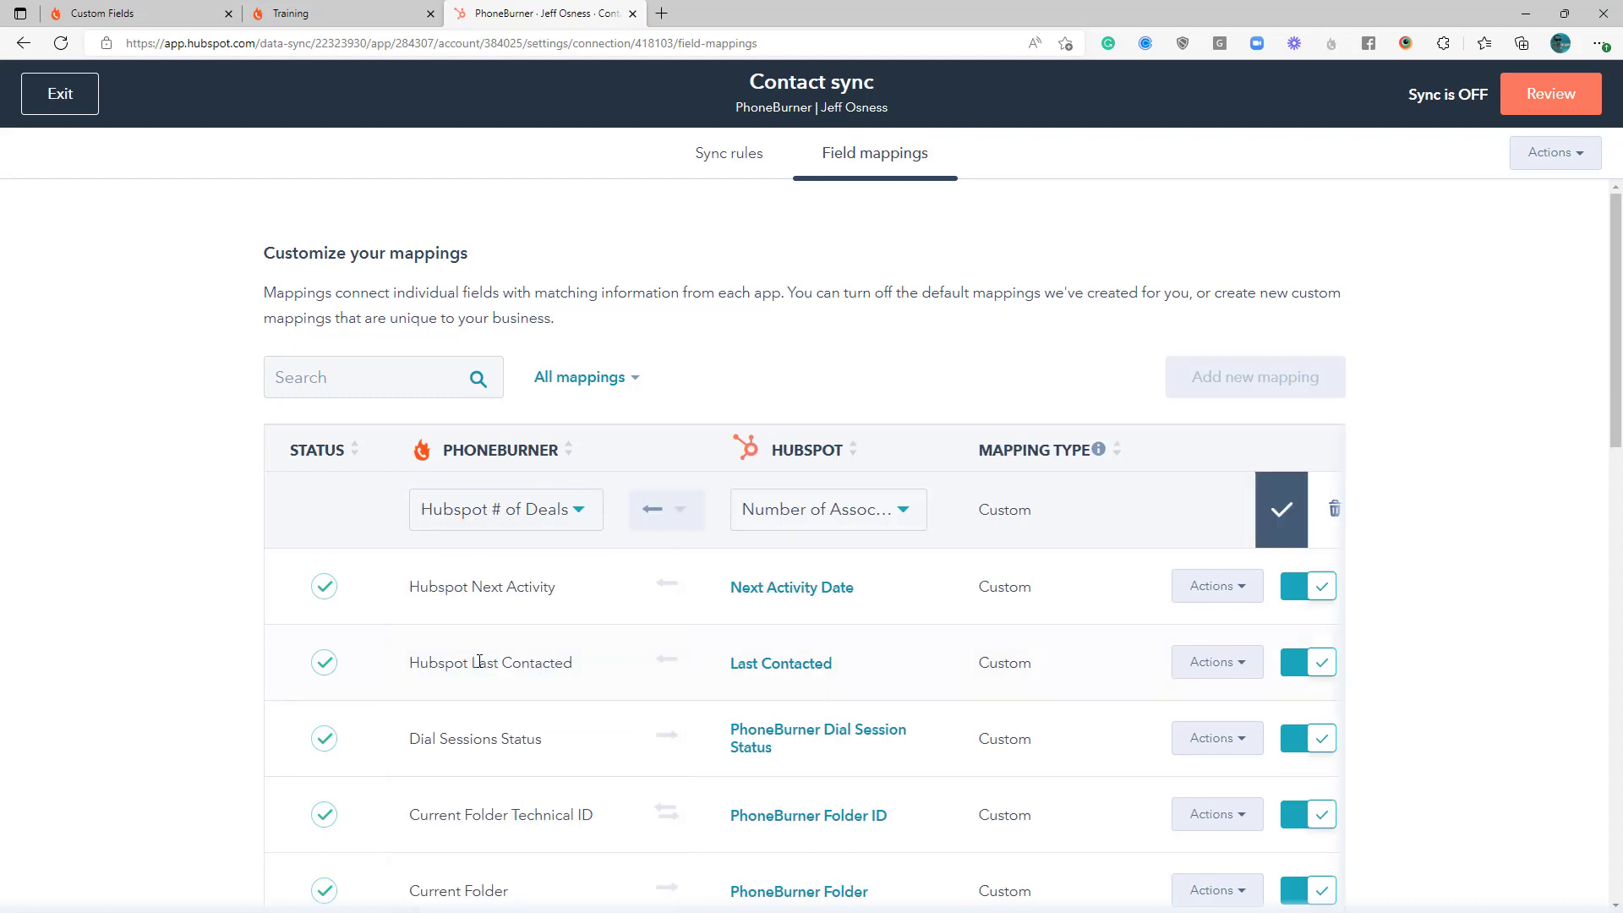
{"action": "left_click", "coordinate": [1292, 528]}
{"action": "left_click", "coordinate": [1270, 384]}
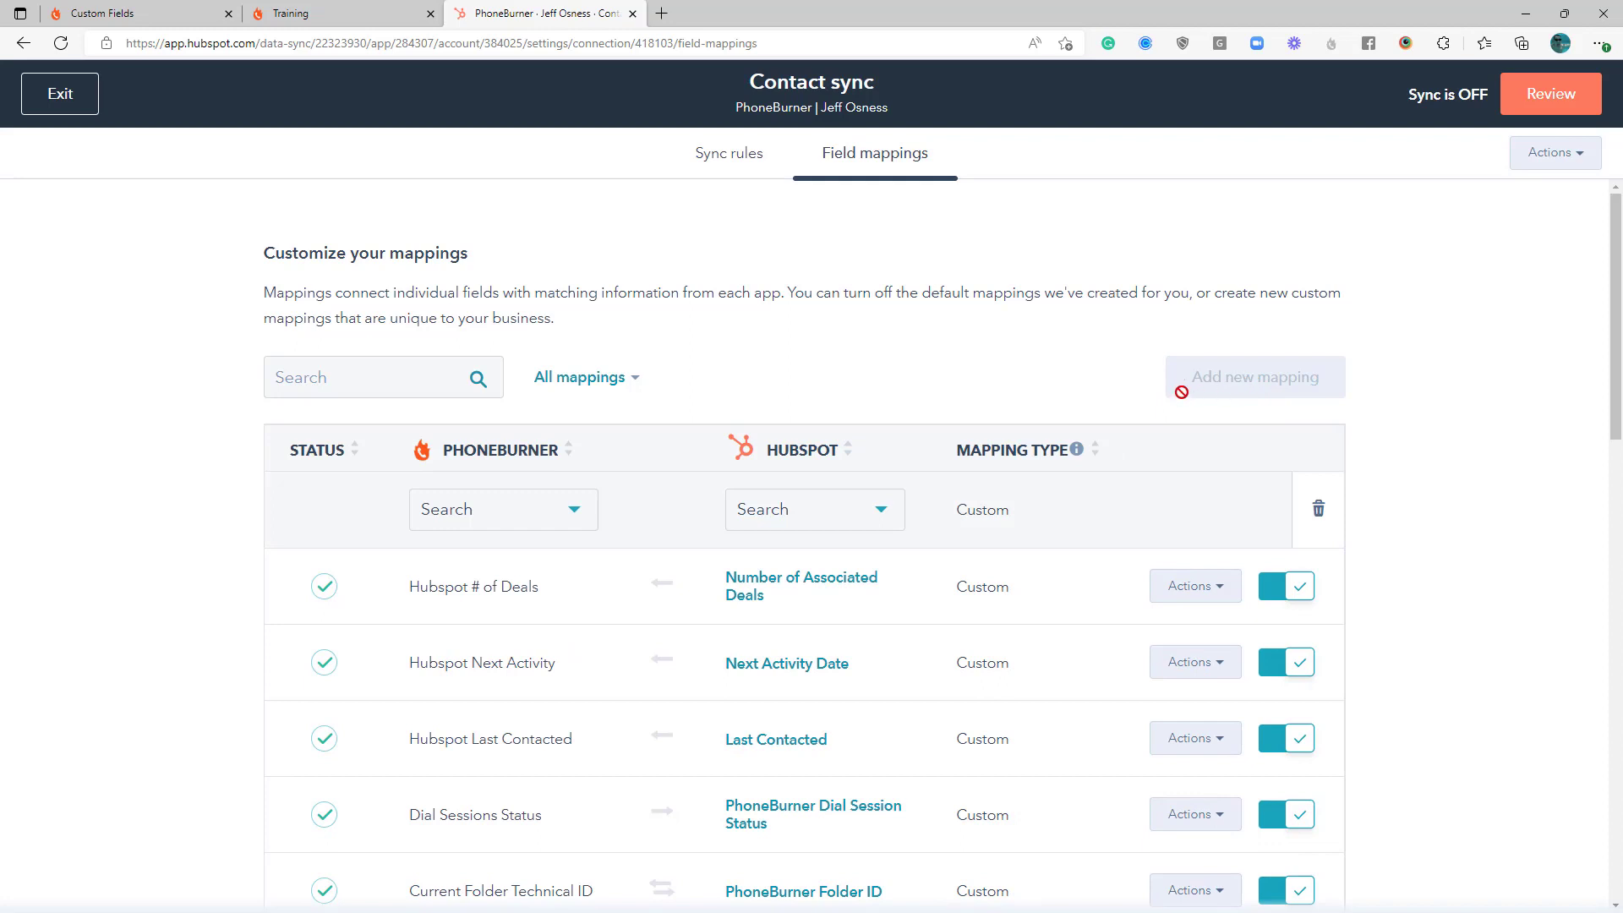
Choose Recent Deal Amount as the HubSpot property in the new row
{"action": "left_click", "coordinate": [862, 519]}
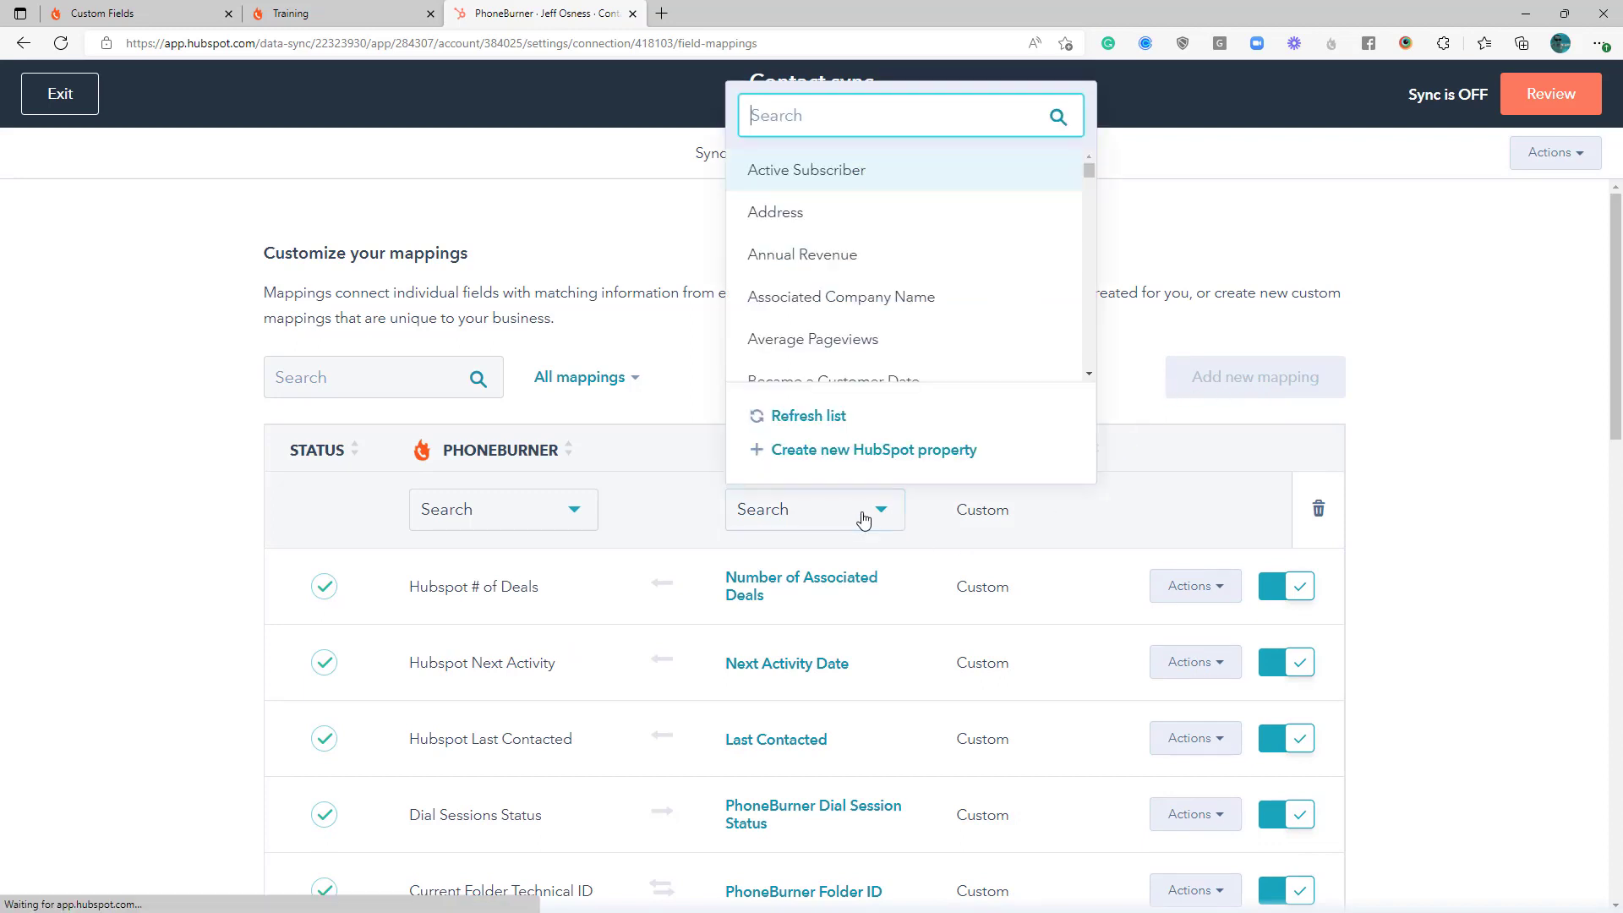
{"action": "type", "text": "recent deal"}
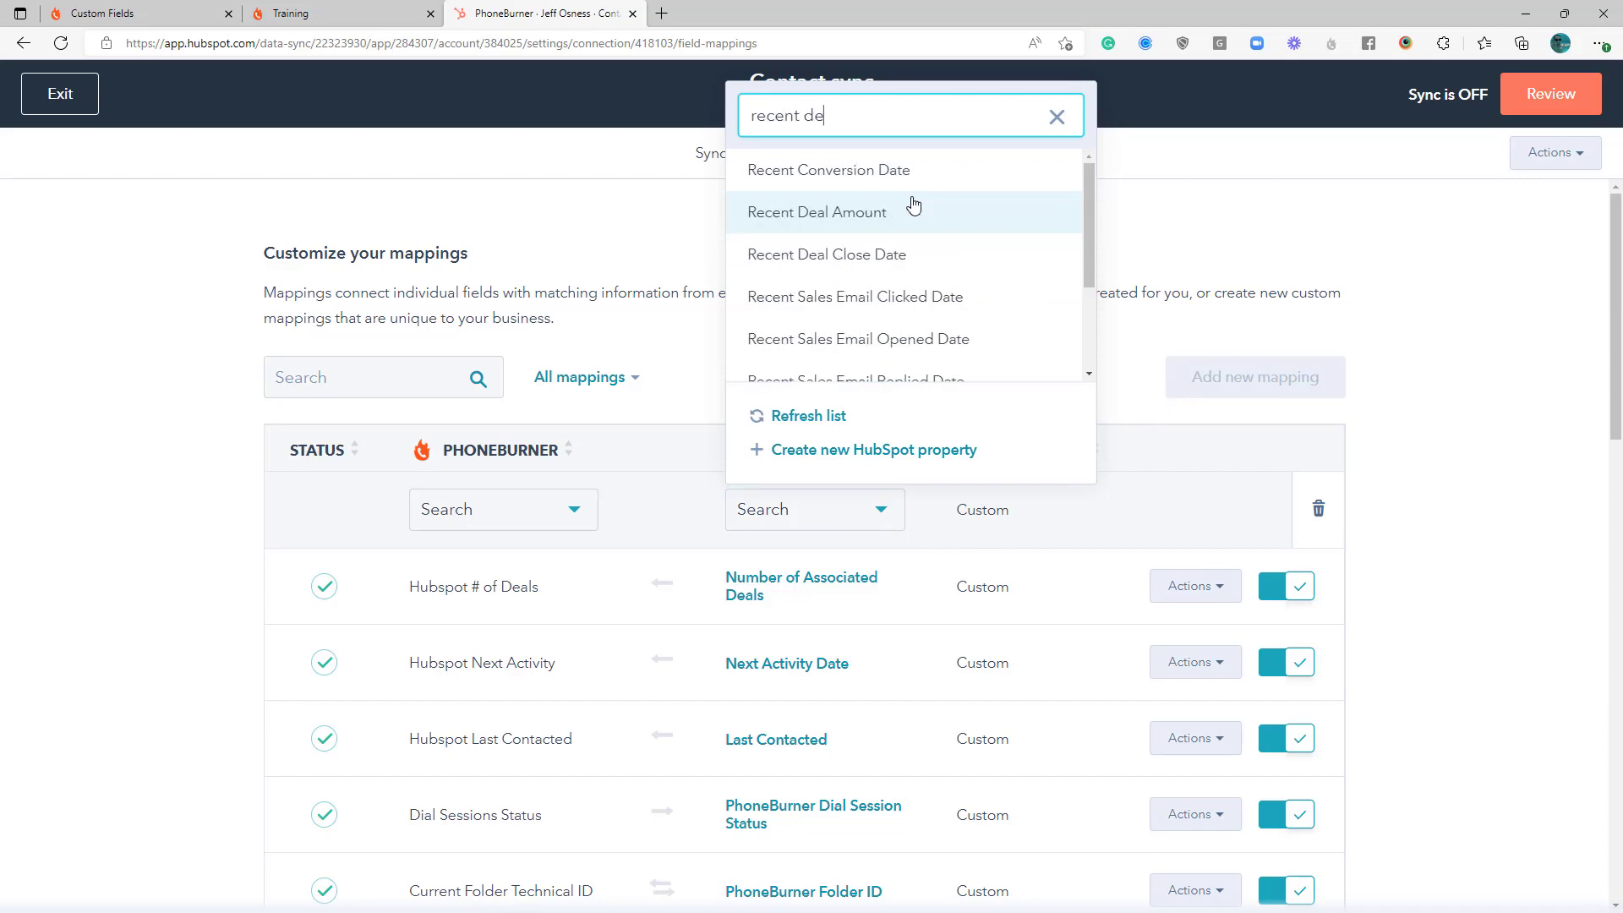
{"action": "left_click", "coordinate": [849, 233]}
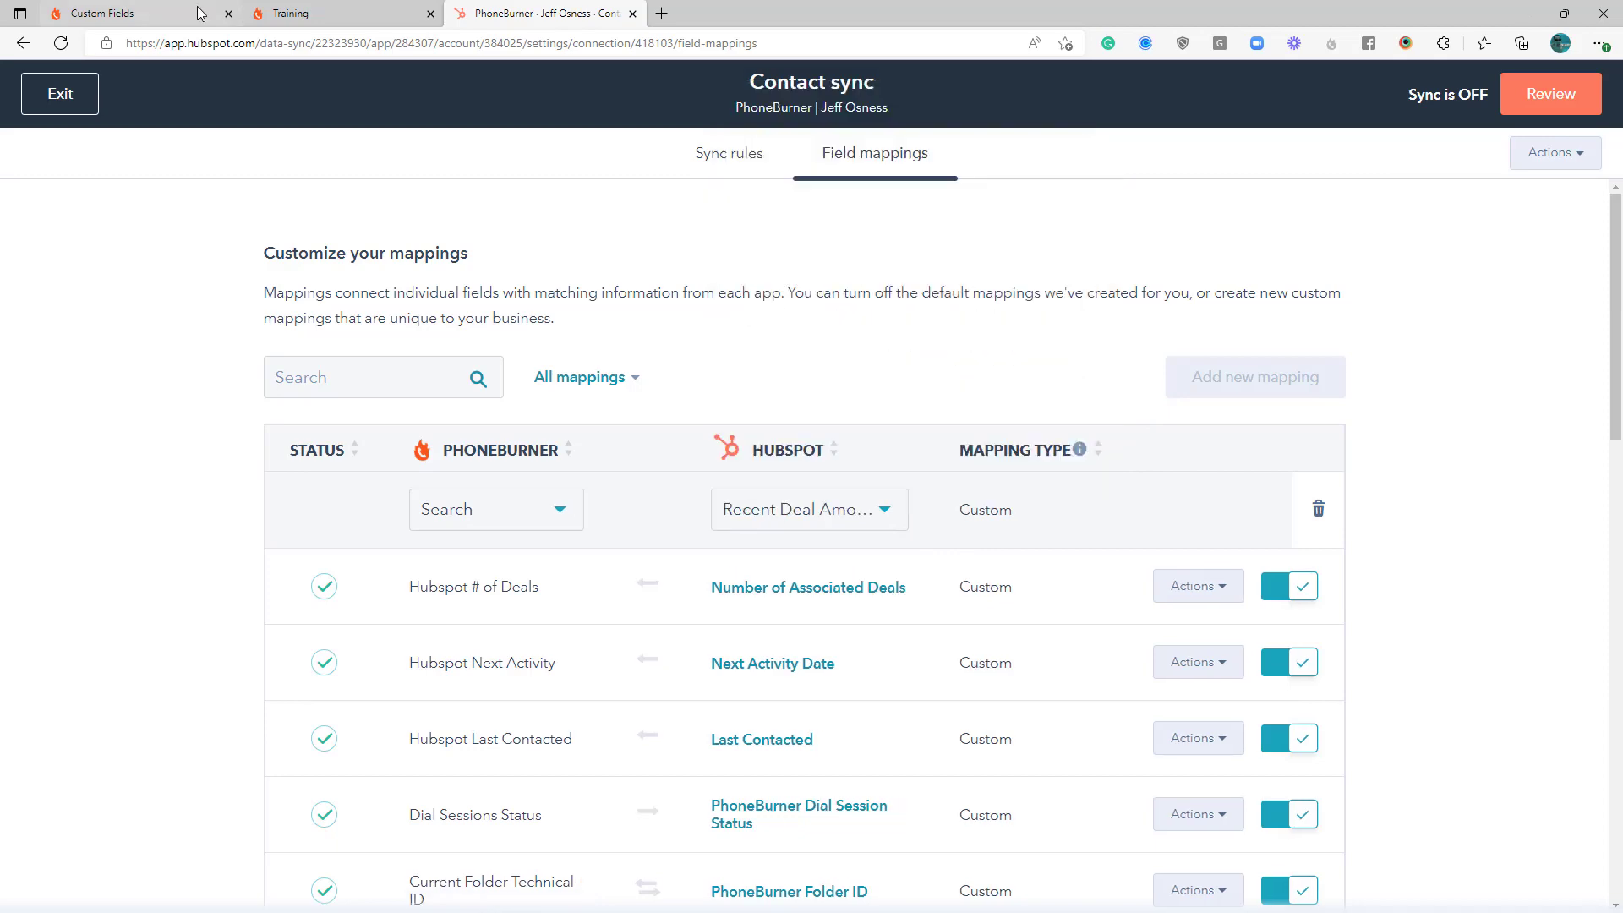
Create the PhoneBurner text custom field 'Hubspot Recent Deal Amount'
{"action": "left_click", "coordinate": [160, 15]}
{"action": "left_click", "coordinate": [1459, 306]}
{"action": "left_click", "coordinate": [661, 436]}
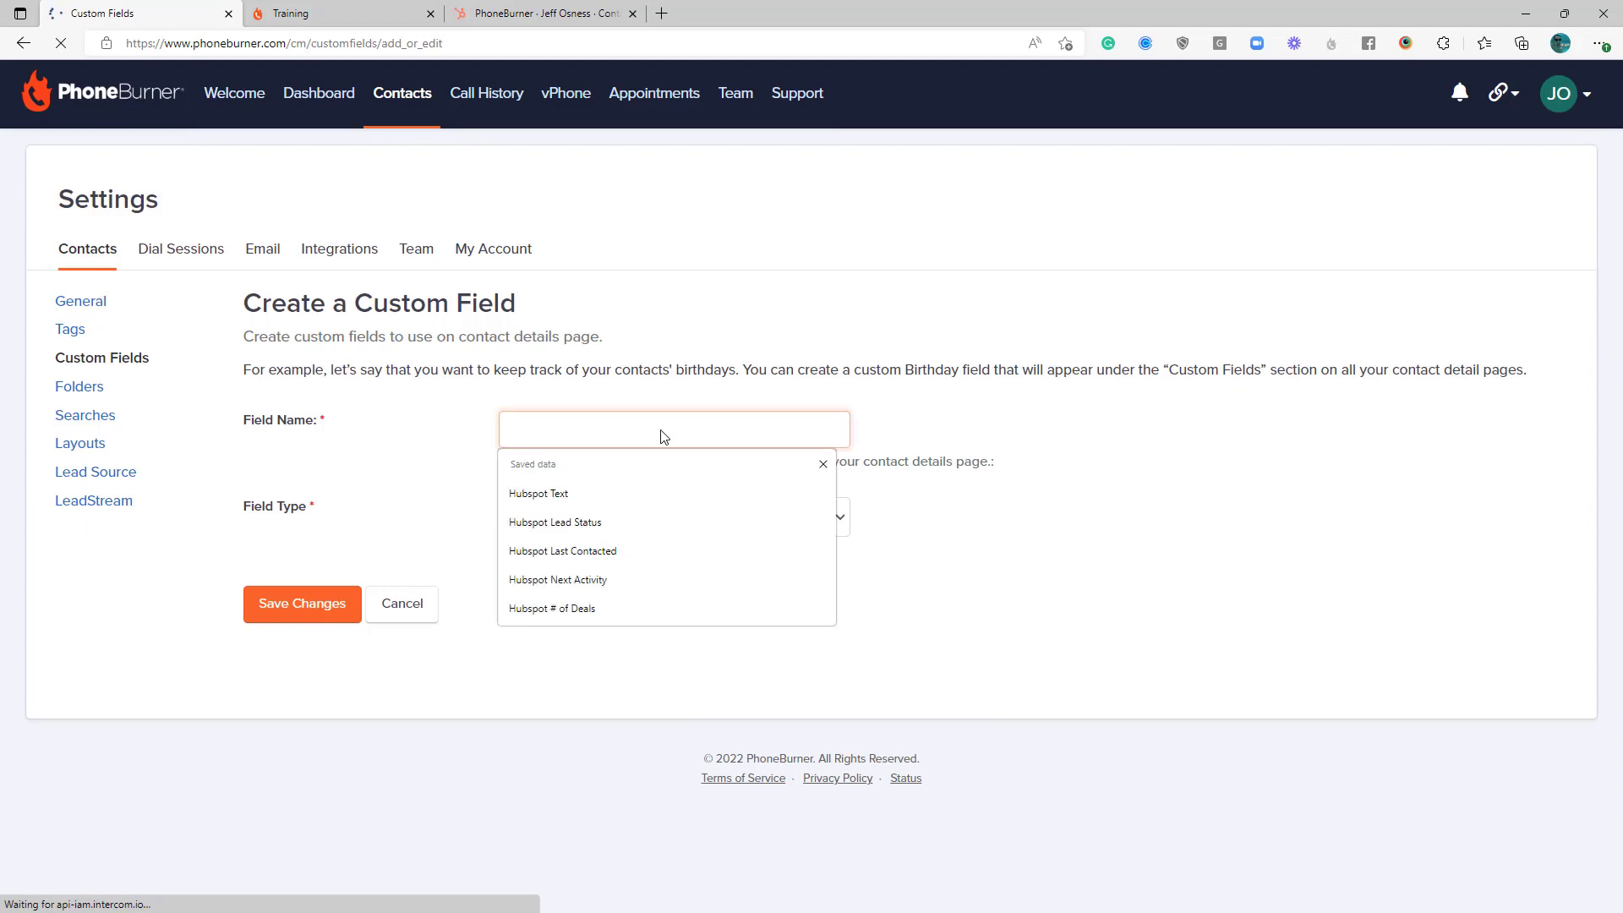
{"action": "type", "text": "Hubspot Recent Deal Amount"}
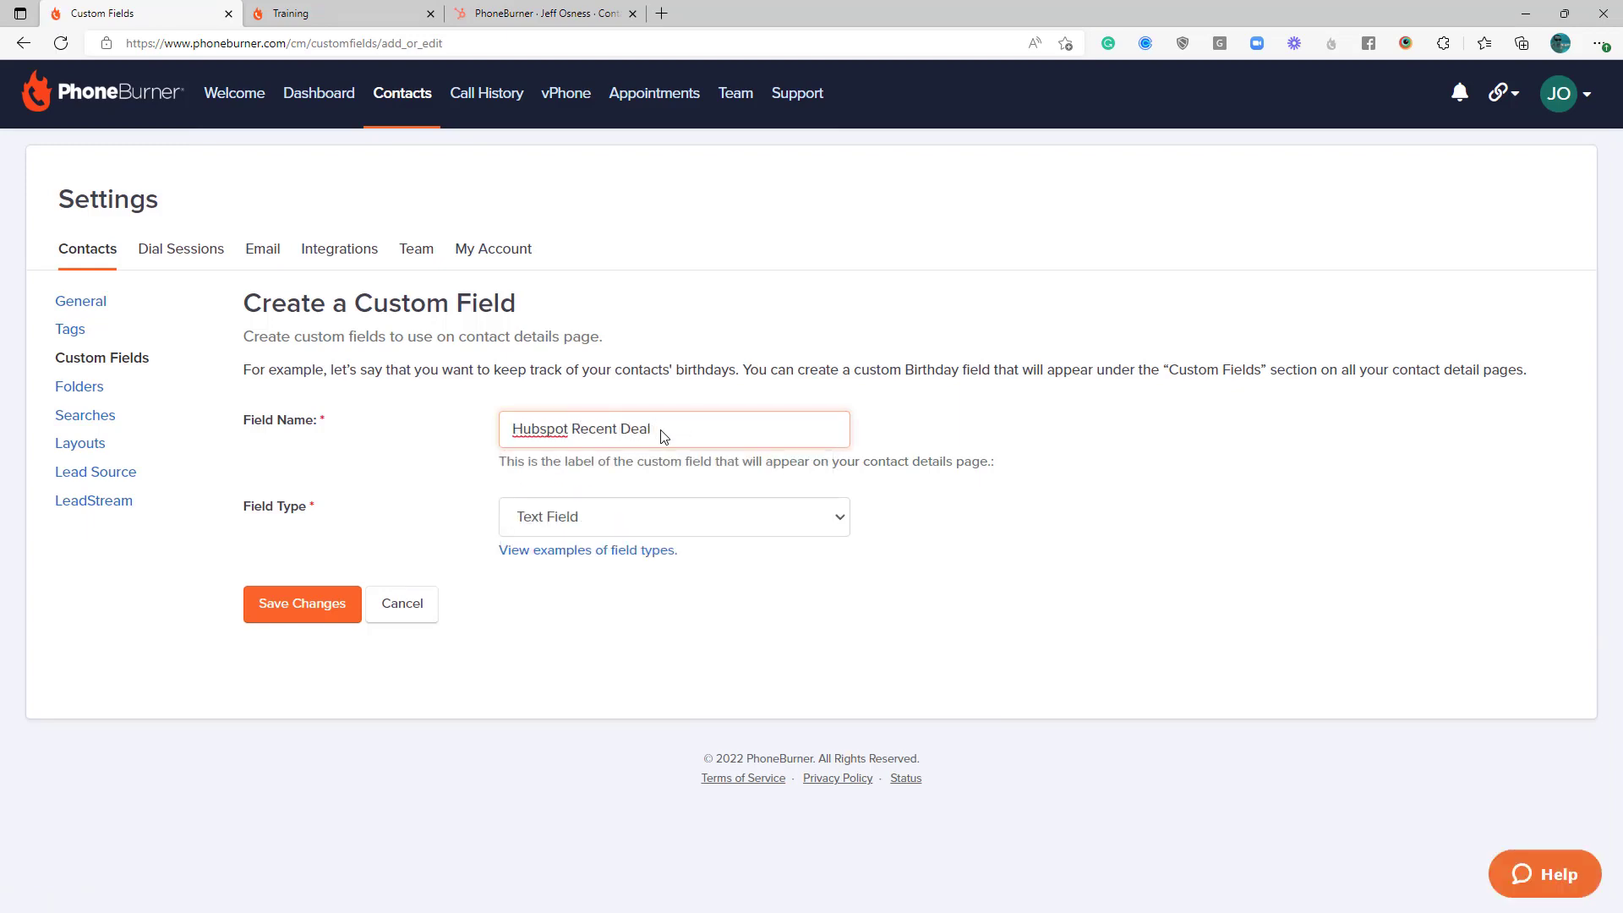
{"action": "left_click", "coordinate": [324, 622]}
Refresh the list and map Hubspot Recent Deal Amount to Recent Deal Amount
{"action": "left_click", "coordinate": [541, 13]}
{"action": "left_click", "coordinate": [496, 509]}
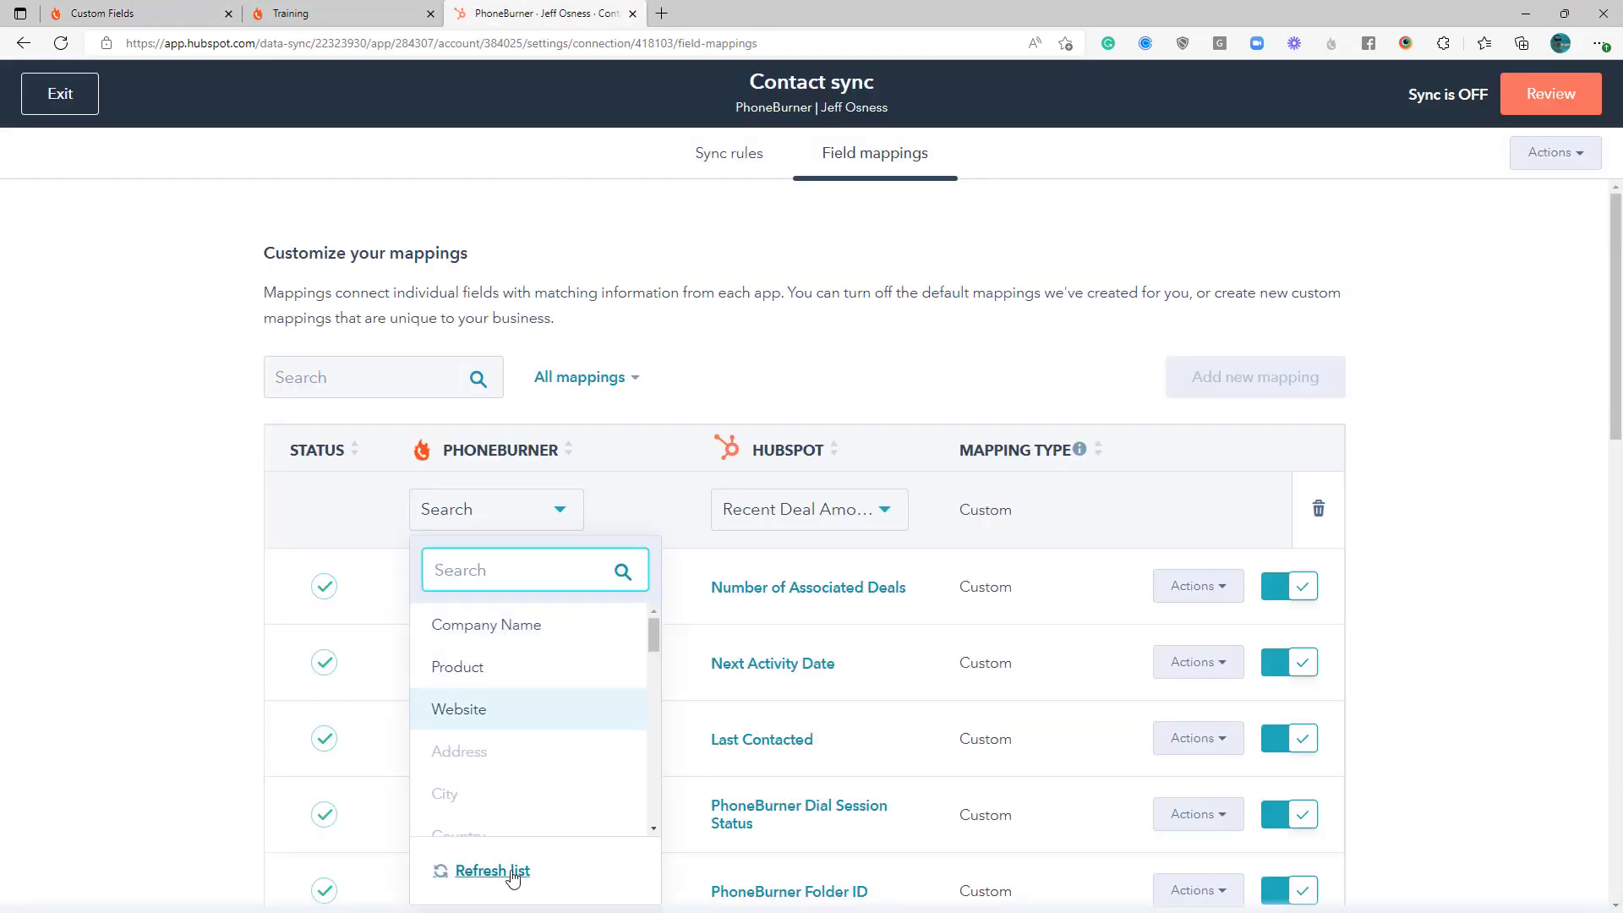
{"action": "left_click", "coordinate": [507, 873]}
{"action": "type", "text": "recen"}
{"action": "left_click", "coordinate": [499, 626]}
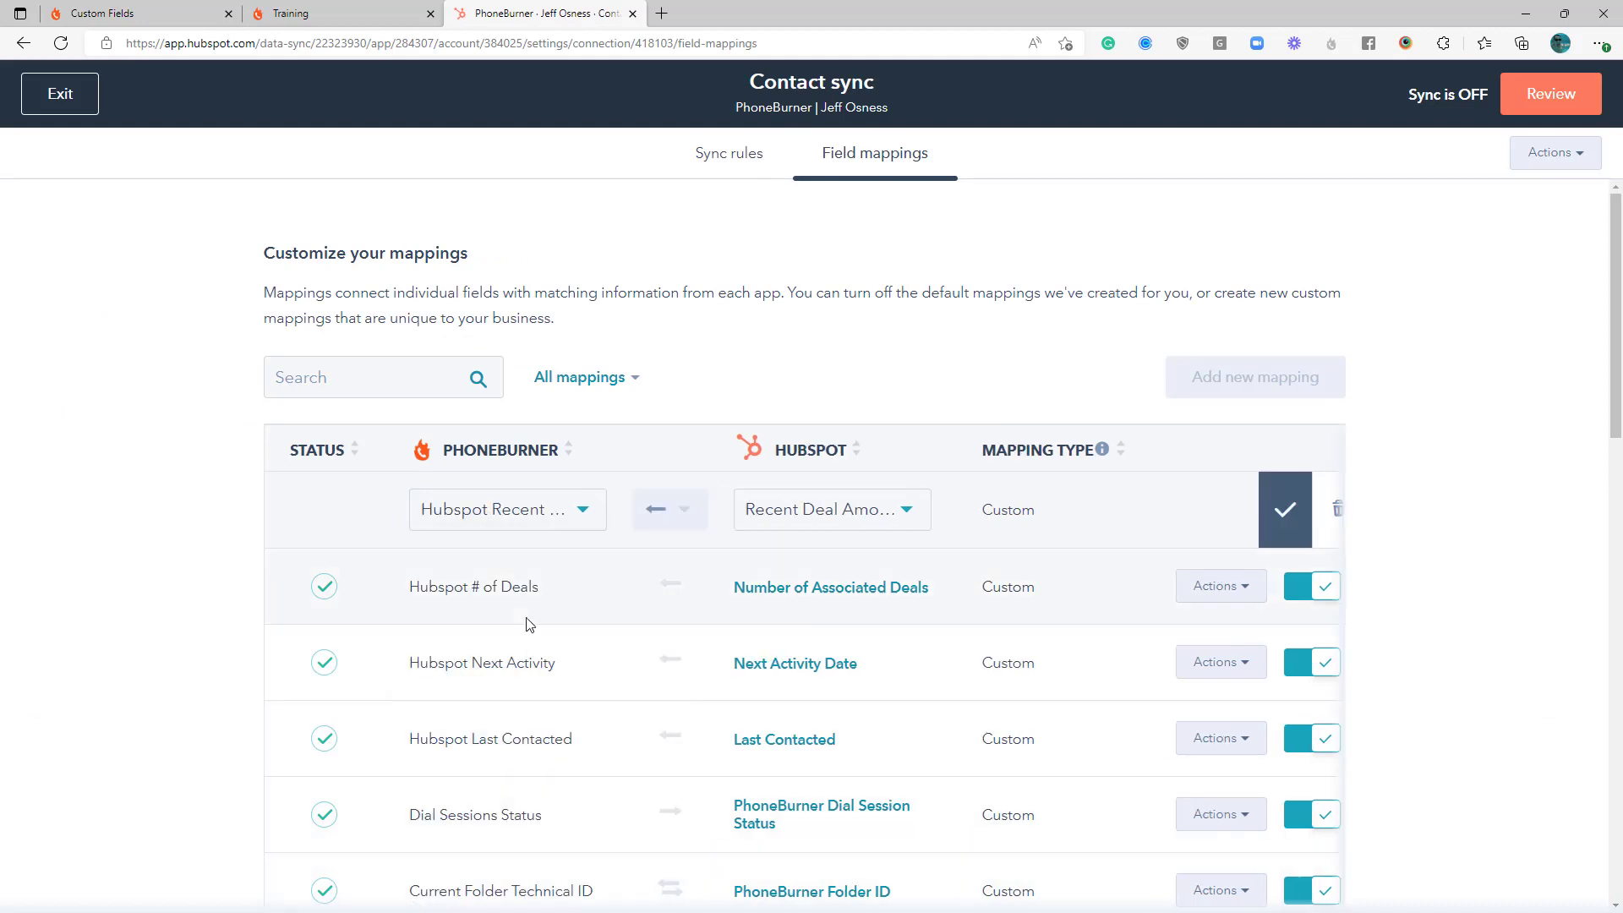
{"action": "left_click", "coordinate": [1284, 508]}
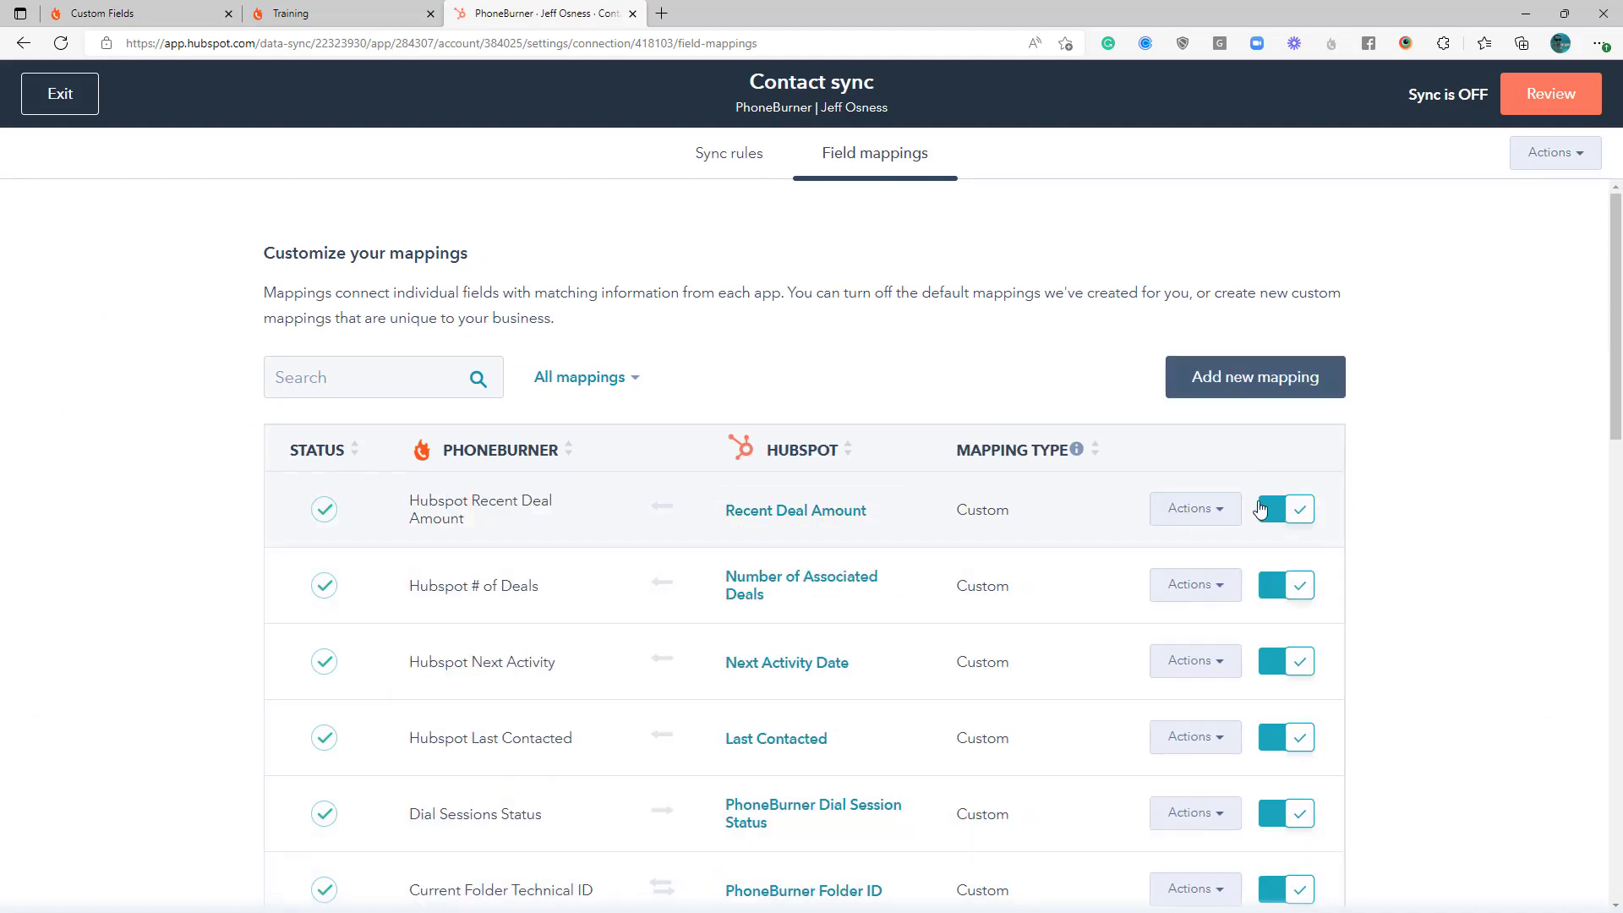
Add a mapping row using 'Date of last meeting booked in meetings tool' on the HubSpot side
{"action": "left_click", "coordinate": [1232, 387]}
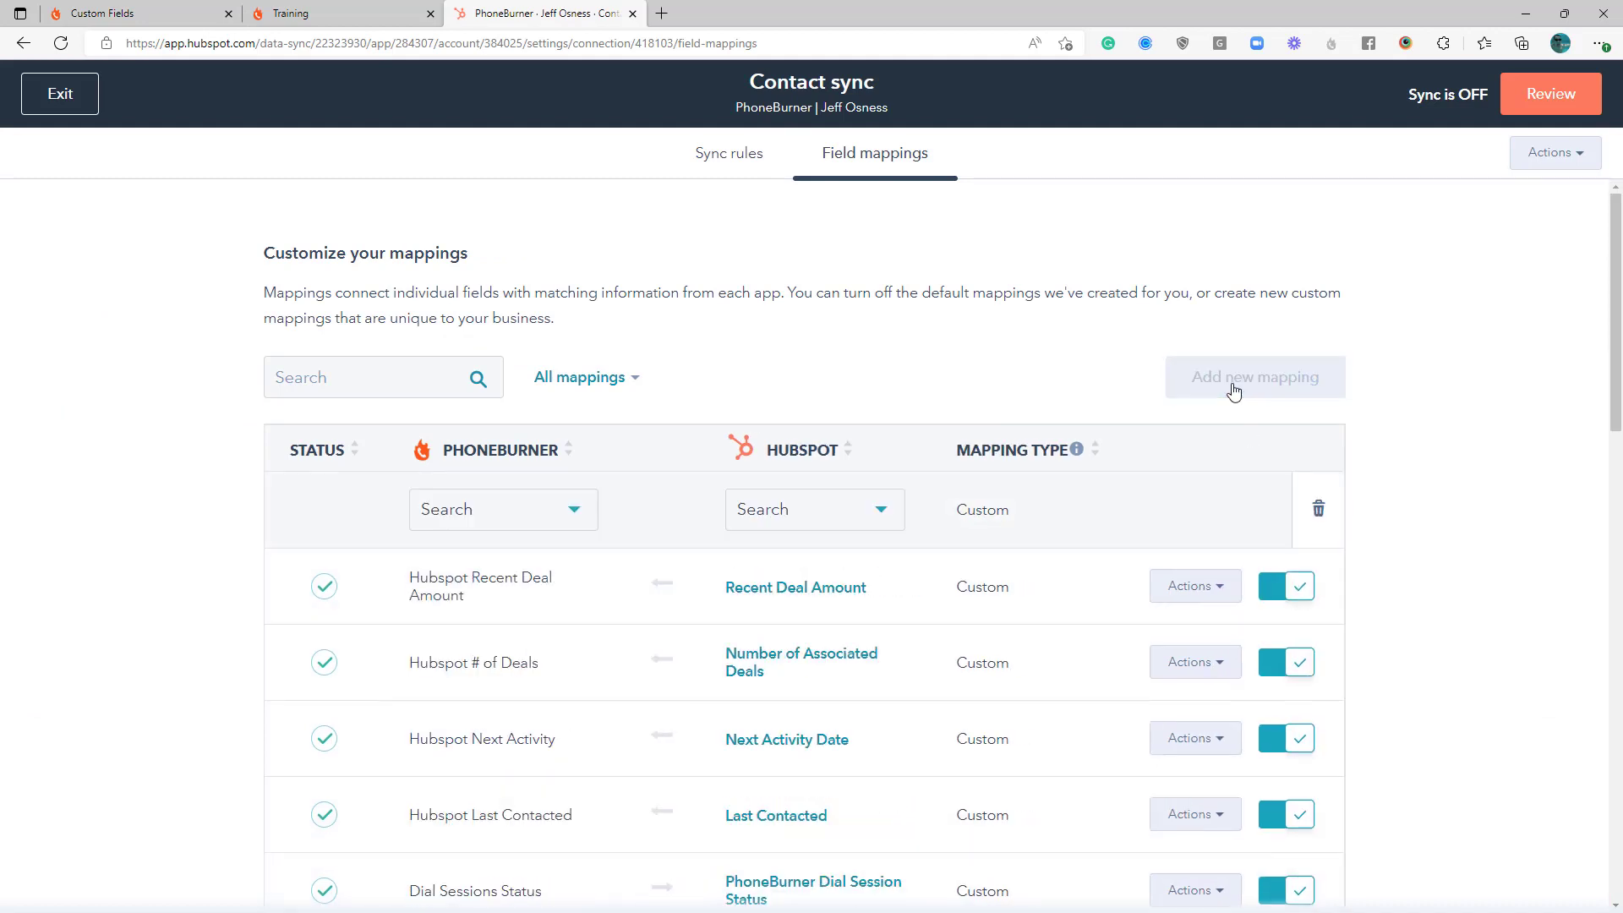
{"action": "left_click", "coordinate": [848, 511]}
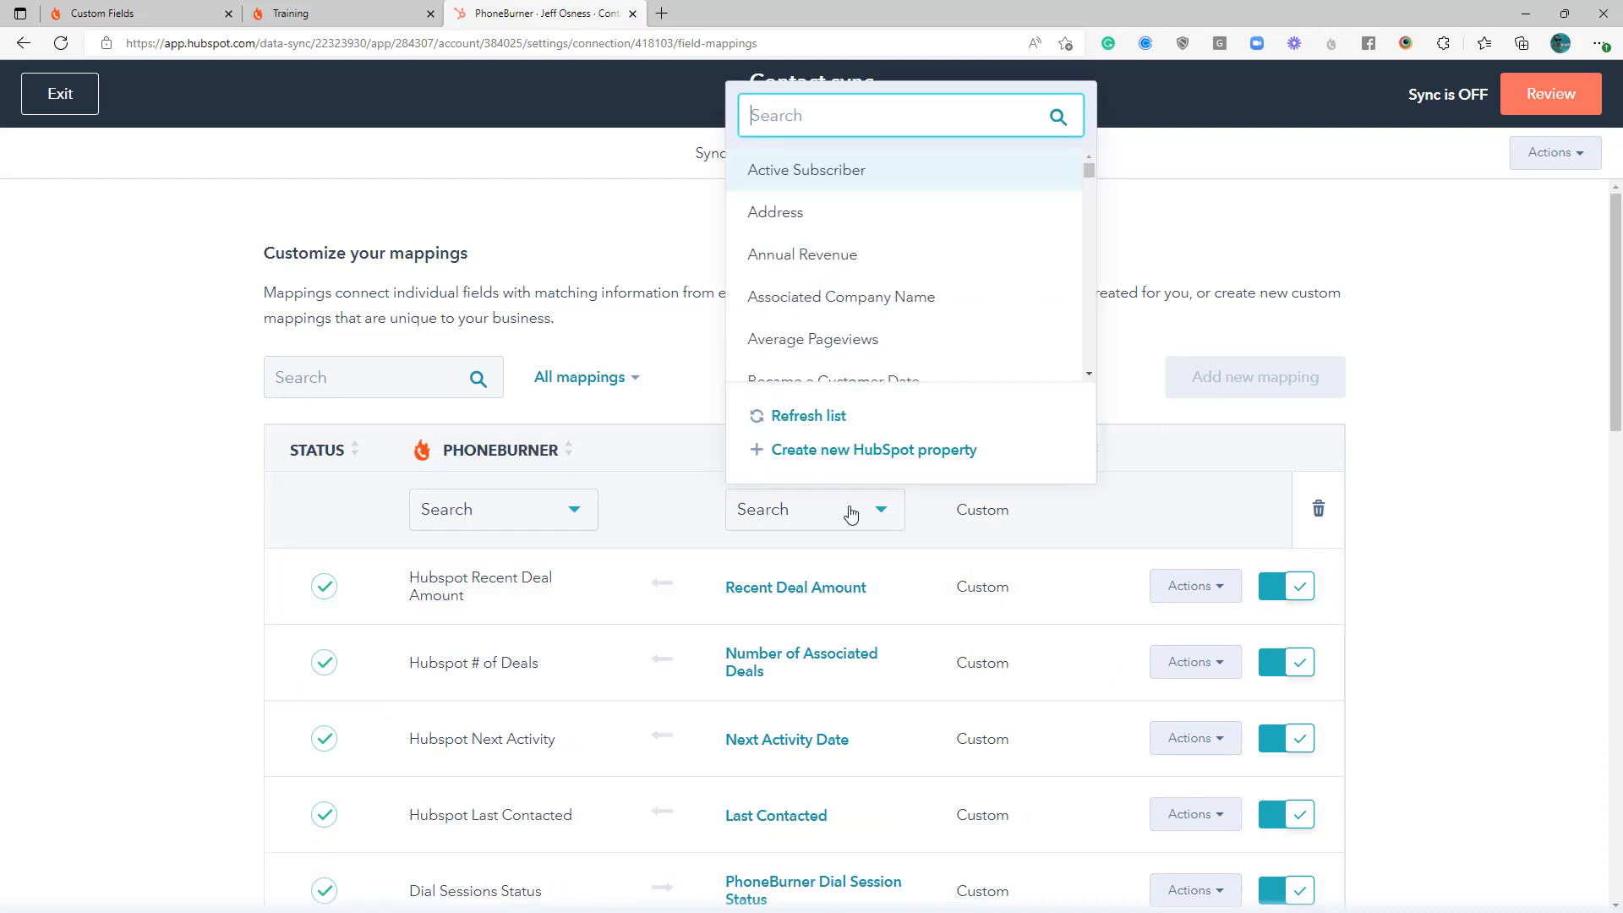
{"action": "type", "text": "date of"}
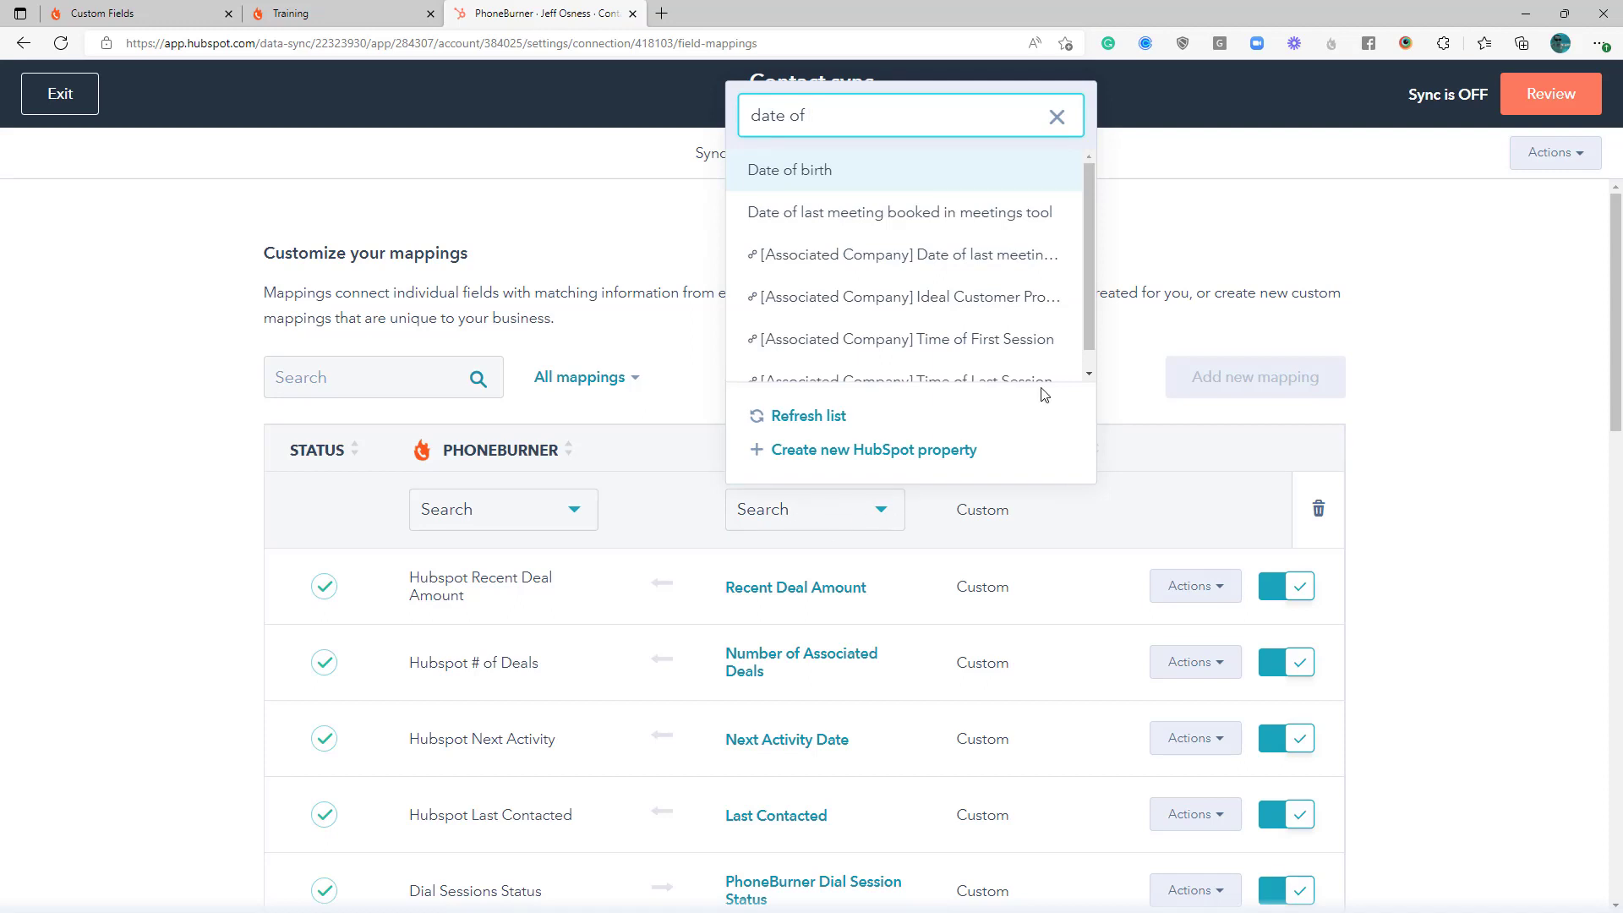
{"action": "left_click", "coordinate": [987, 221]}
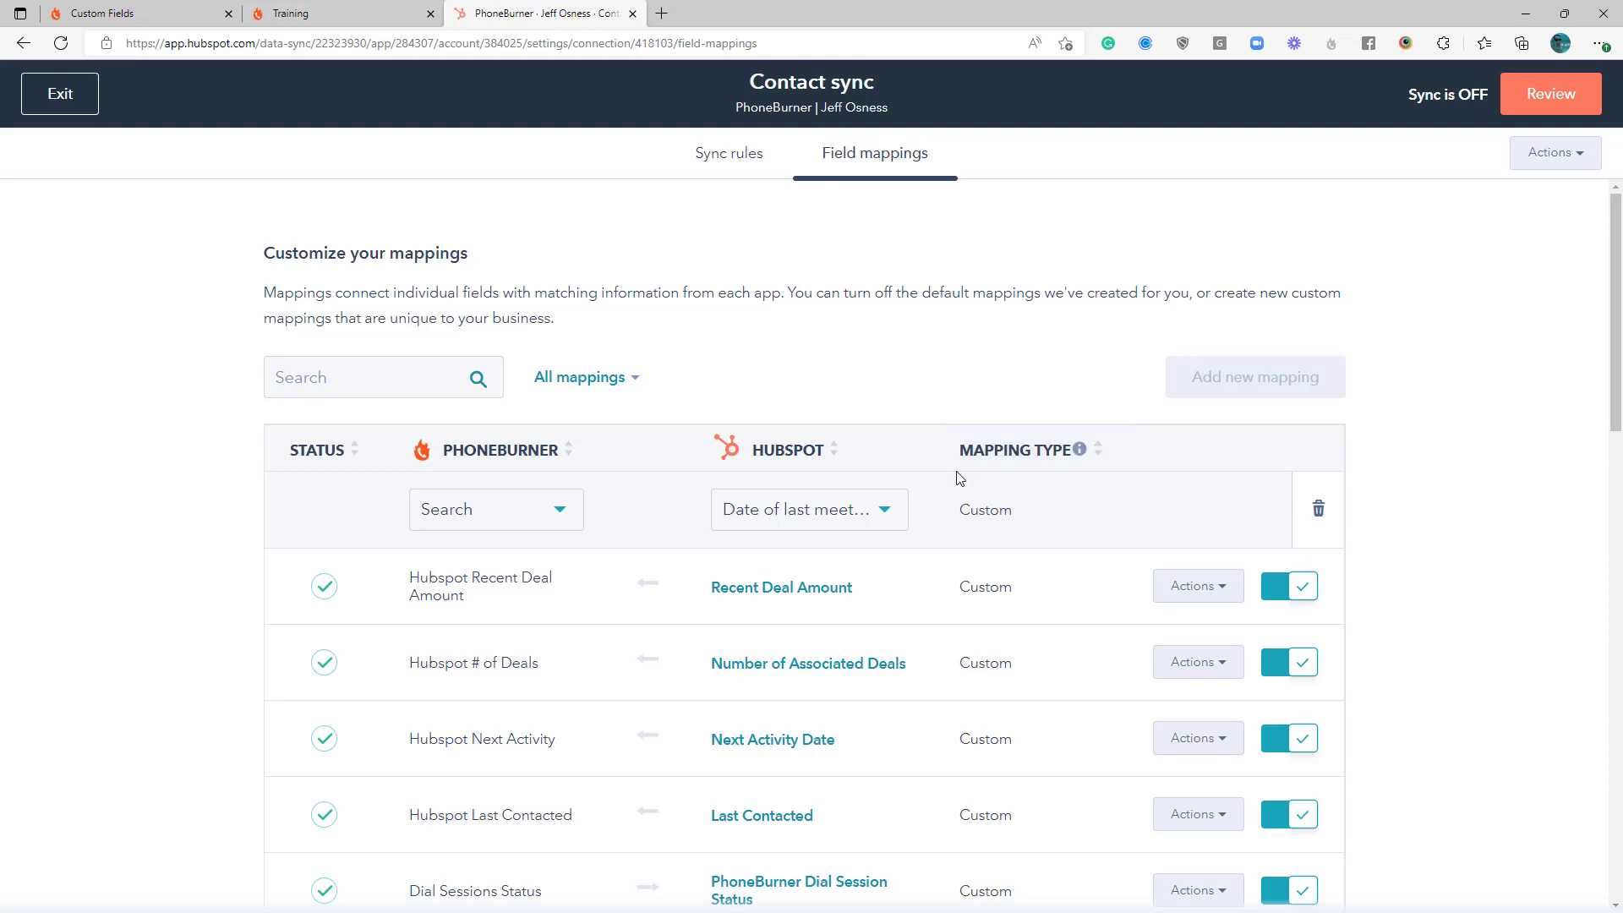
Create the PhoneBurner Date Selector custom field 'Hubspot Date of last Meeting'
{"action": "left_click", "coordinate": [174, 20]}
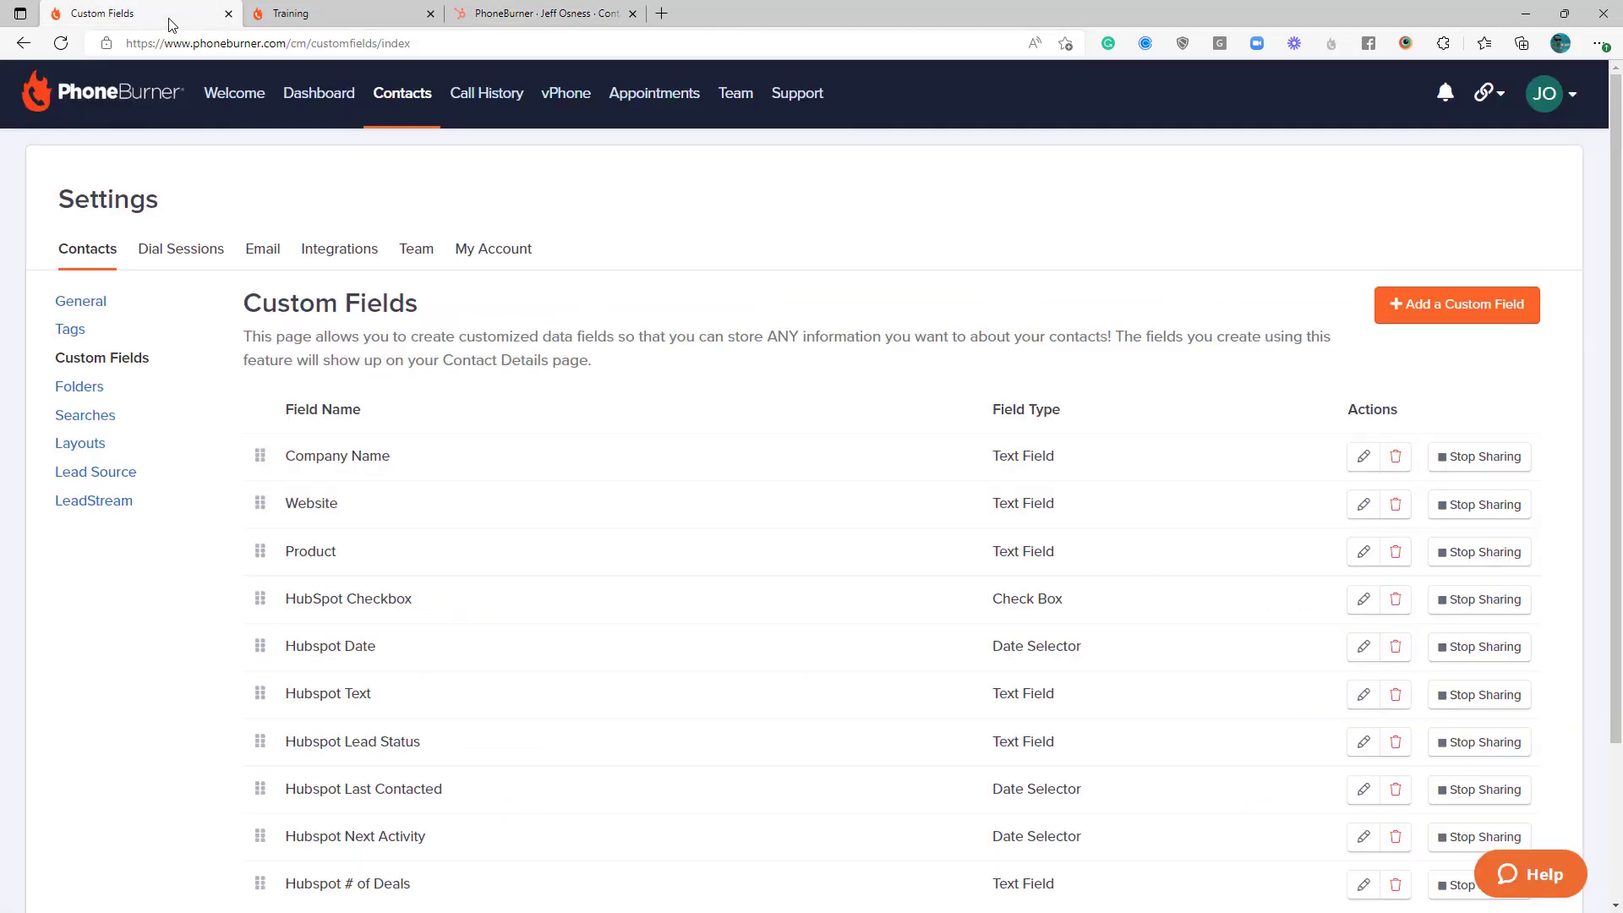
{"action": "left_click", "coordinate": [1434, 304]}
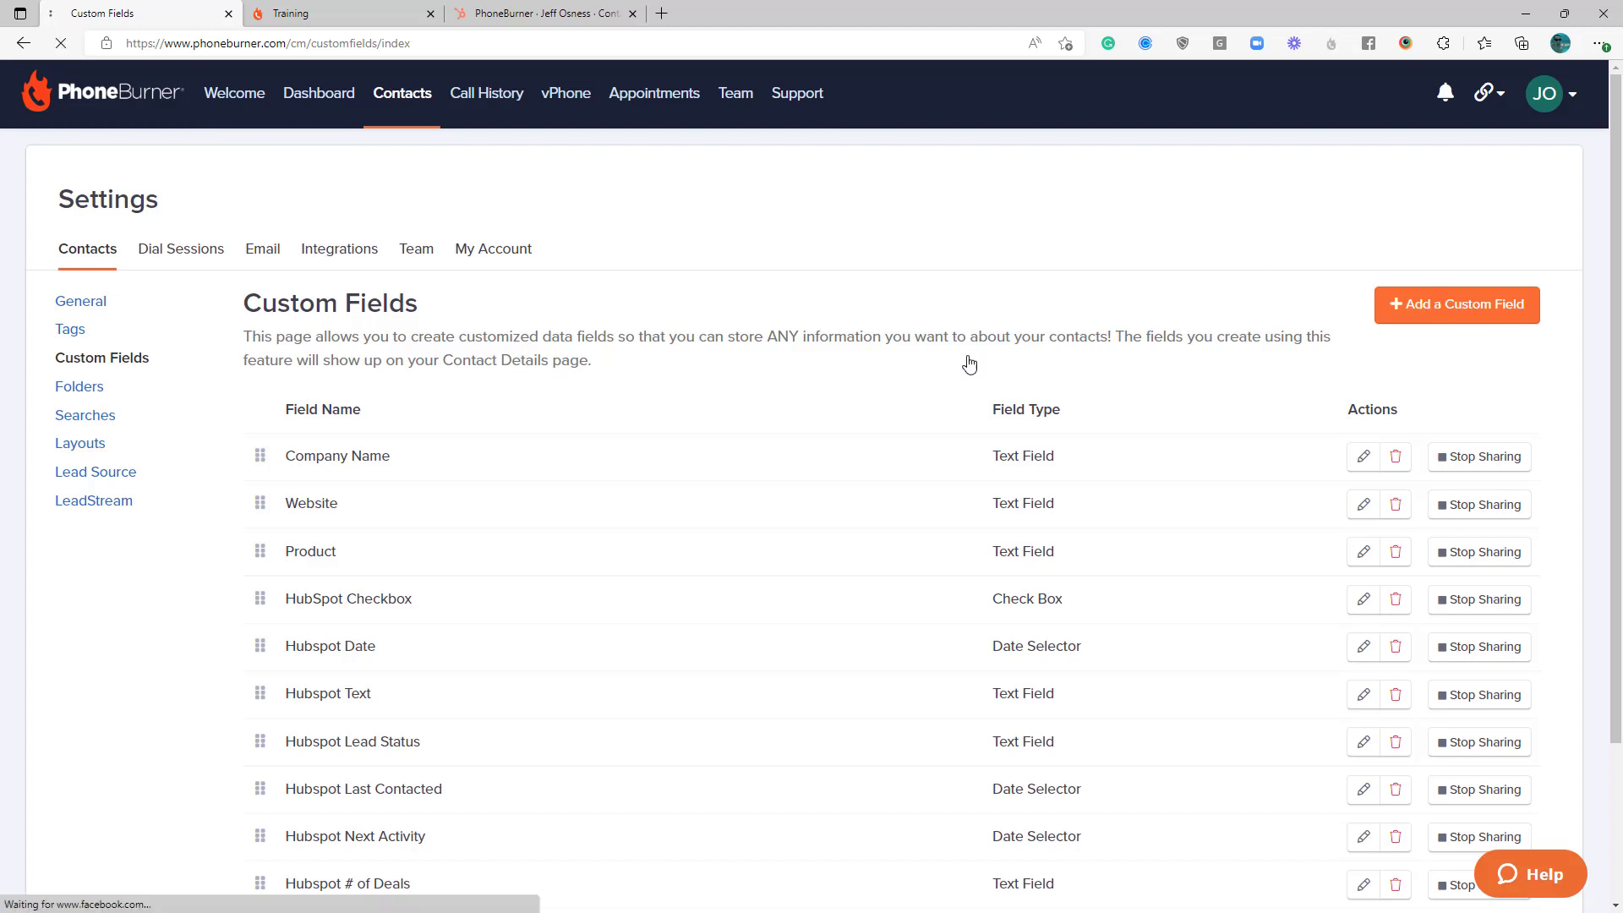
{"action": "left_click", "coordinate": [587, 428]}
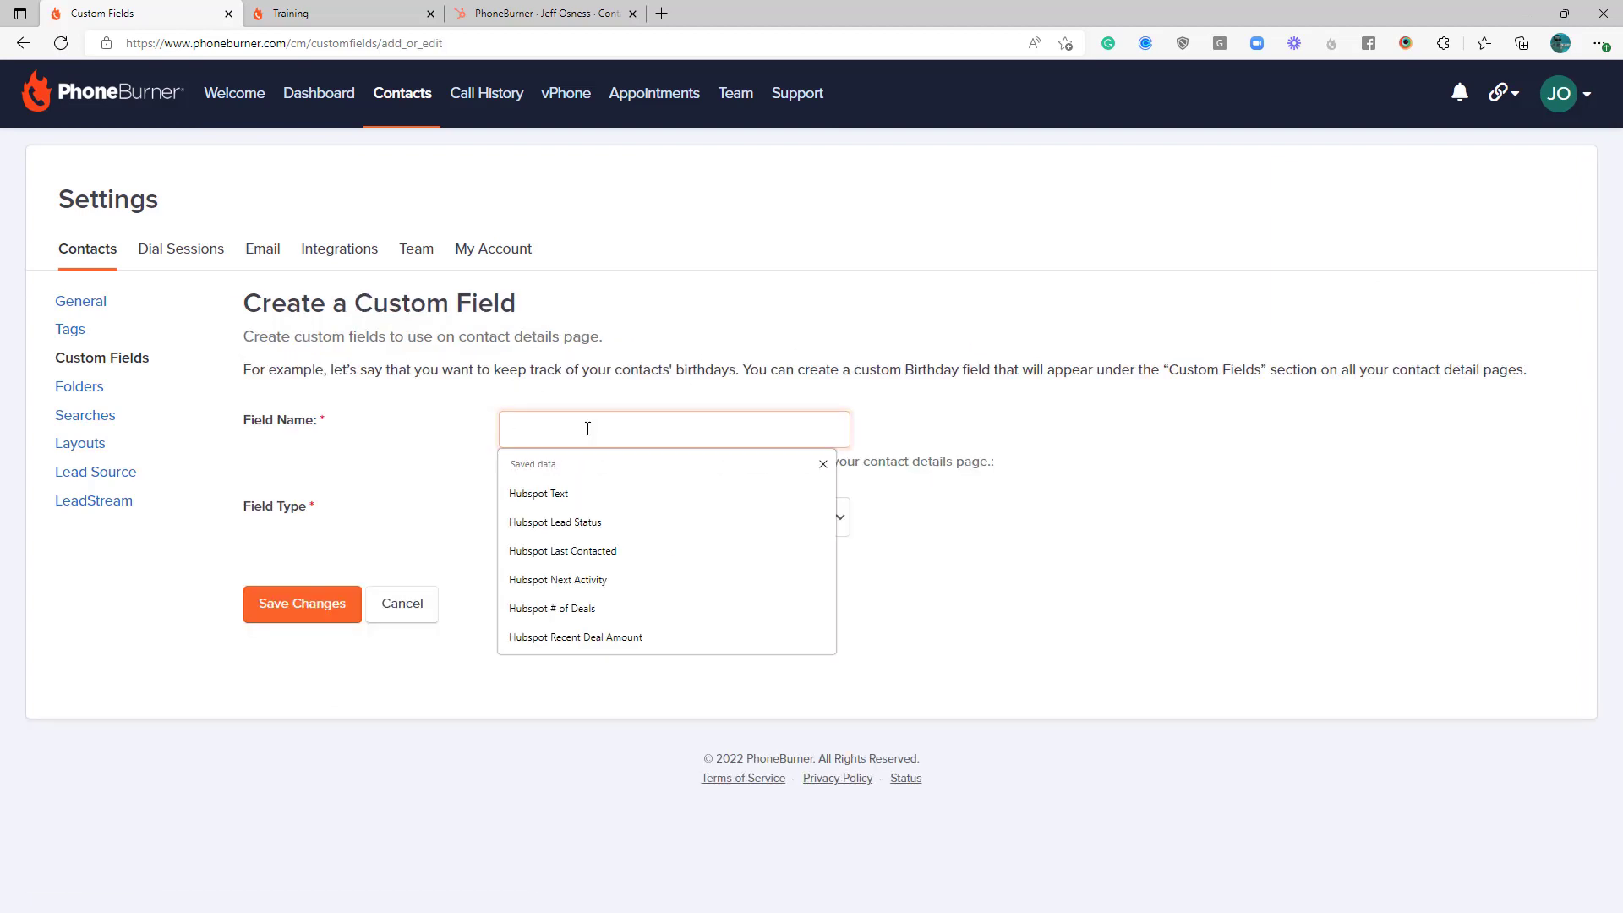
{"action": "type", "text": "Hubspot Date of "}
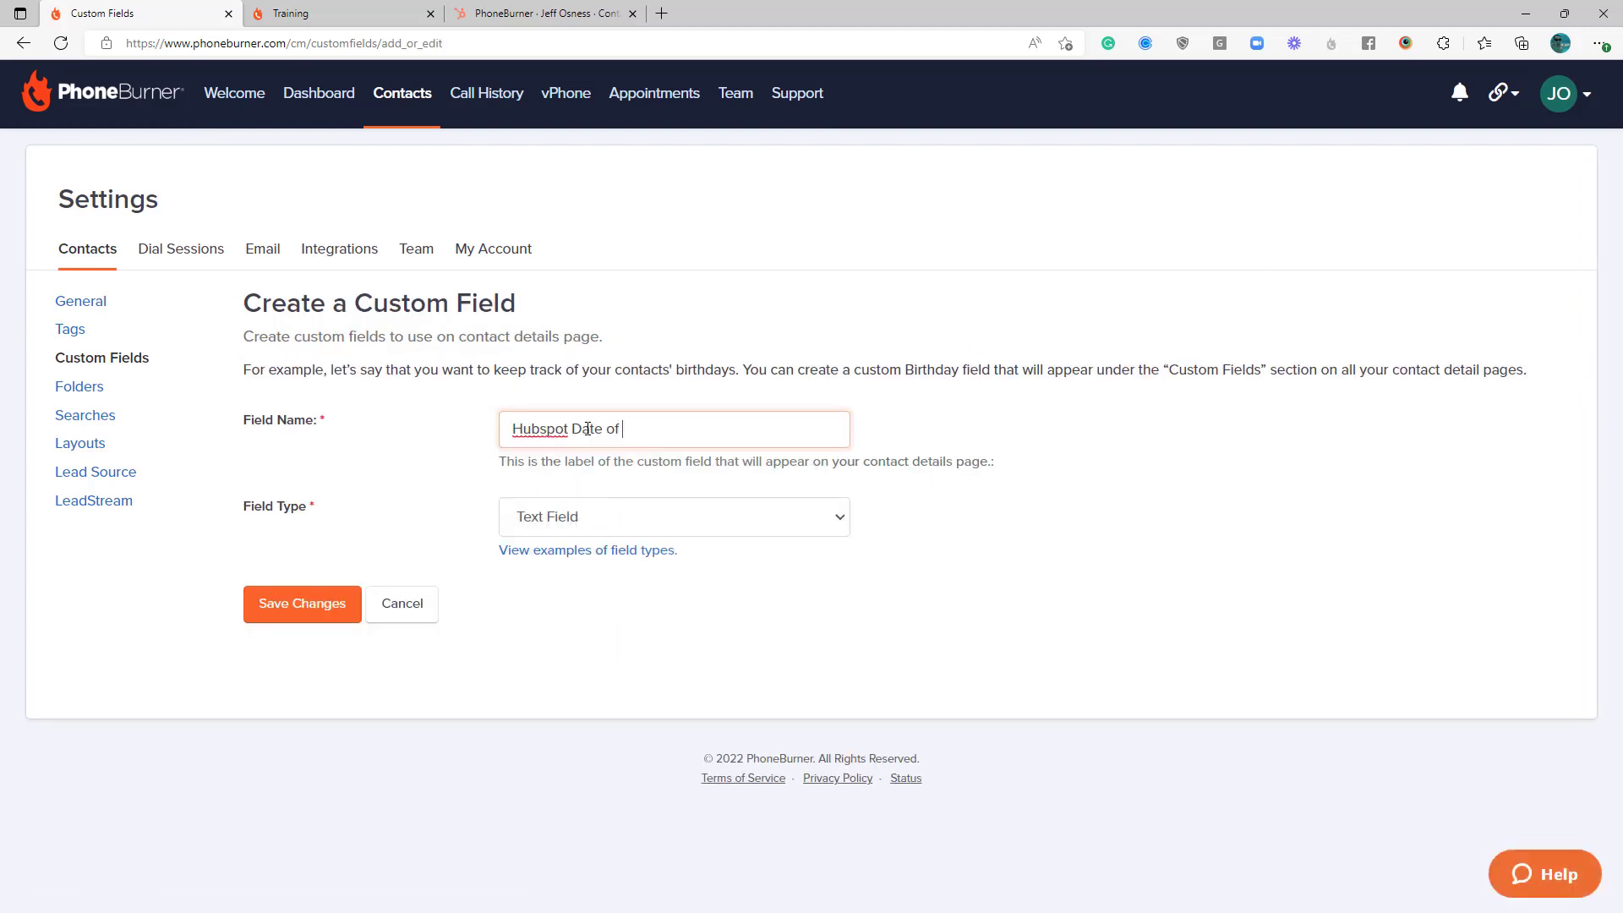
{"action": "type", "text": "last Meeting"}
{"action": "left_click", "coordinate": [575, 520]}
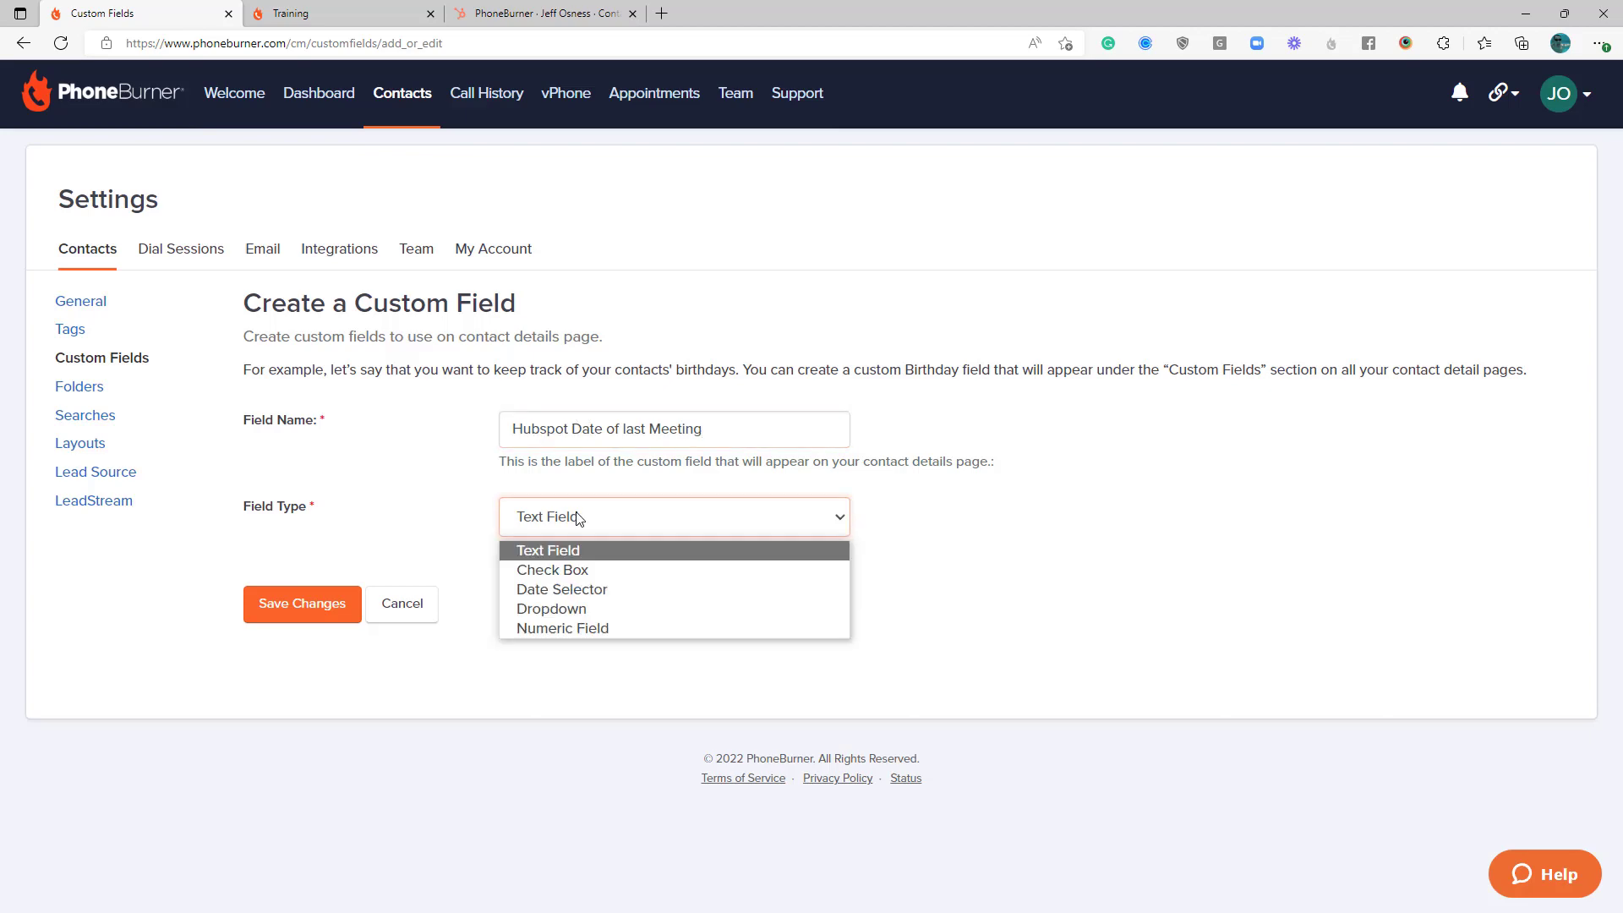
{"action": "left_click", "coordinate": [561, 589]}
{"action": "left_click", "coordinate": [342, 610]}
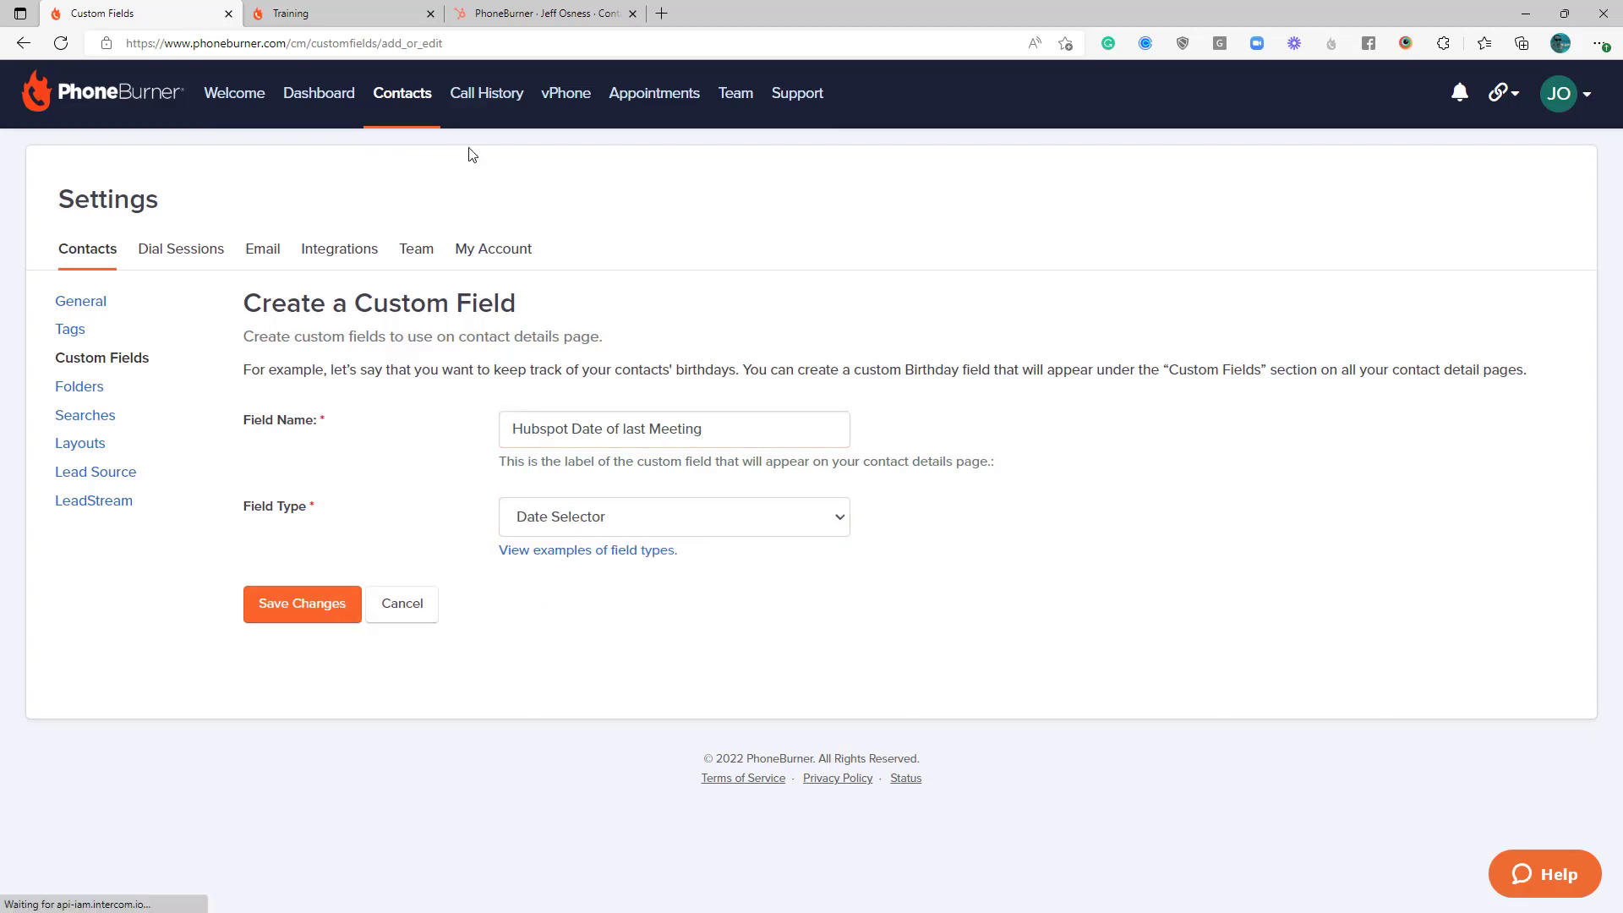
{"action": "left_click", "coordinate": [520, 13]}
Refresh the list and map Hubspot Date of last Meeting to the last meeting booked date
{"action": "left_click", "coordinate": [497, 511]}
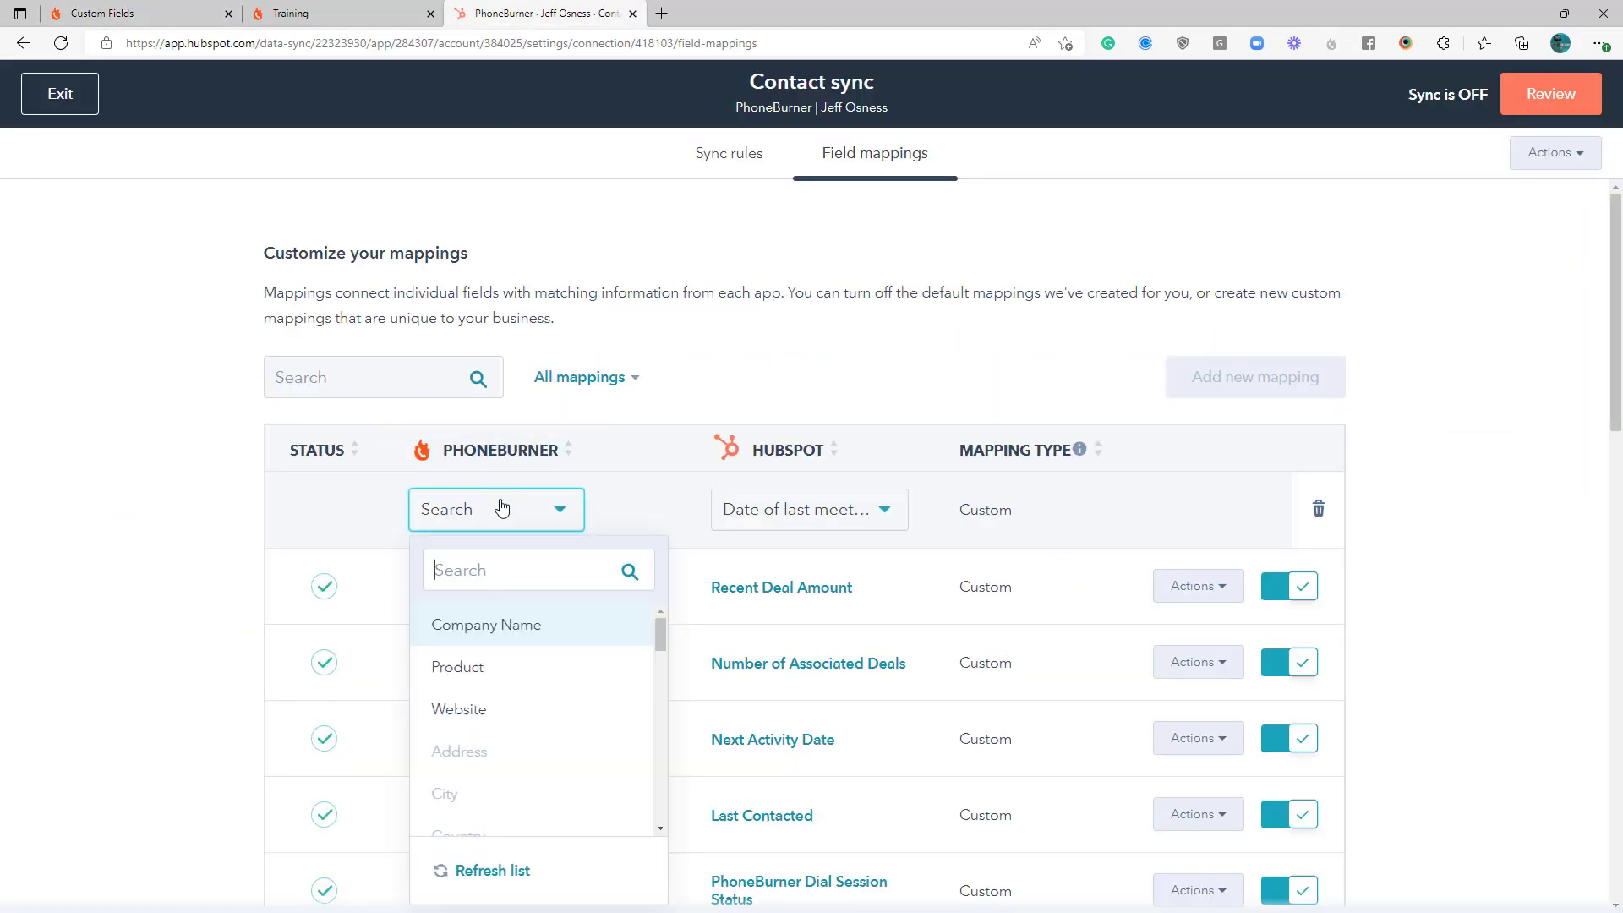
{"action": "left_click", "coordinate": [529, 873]}
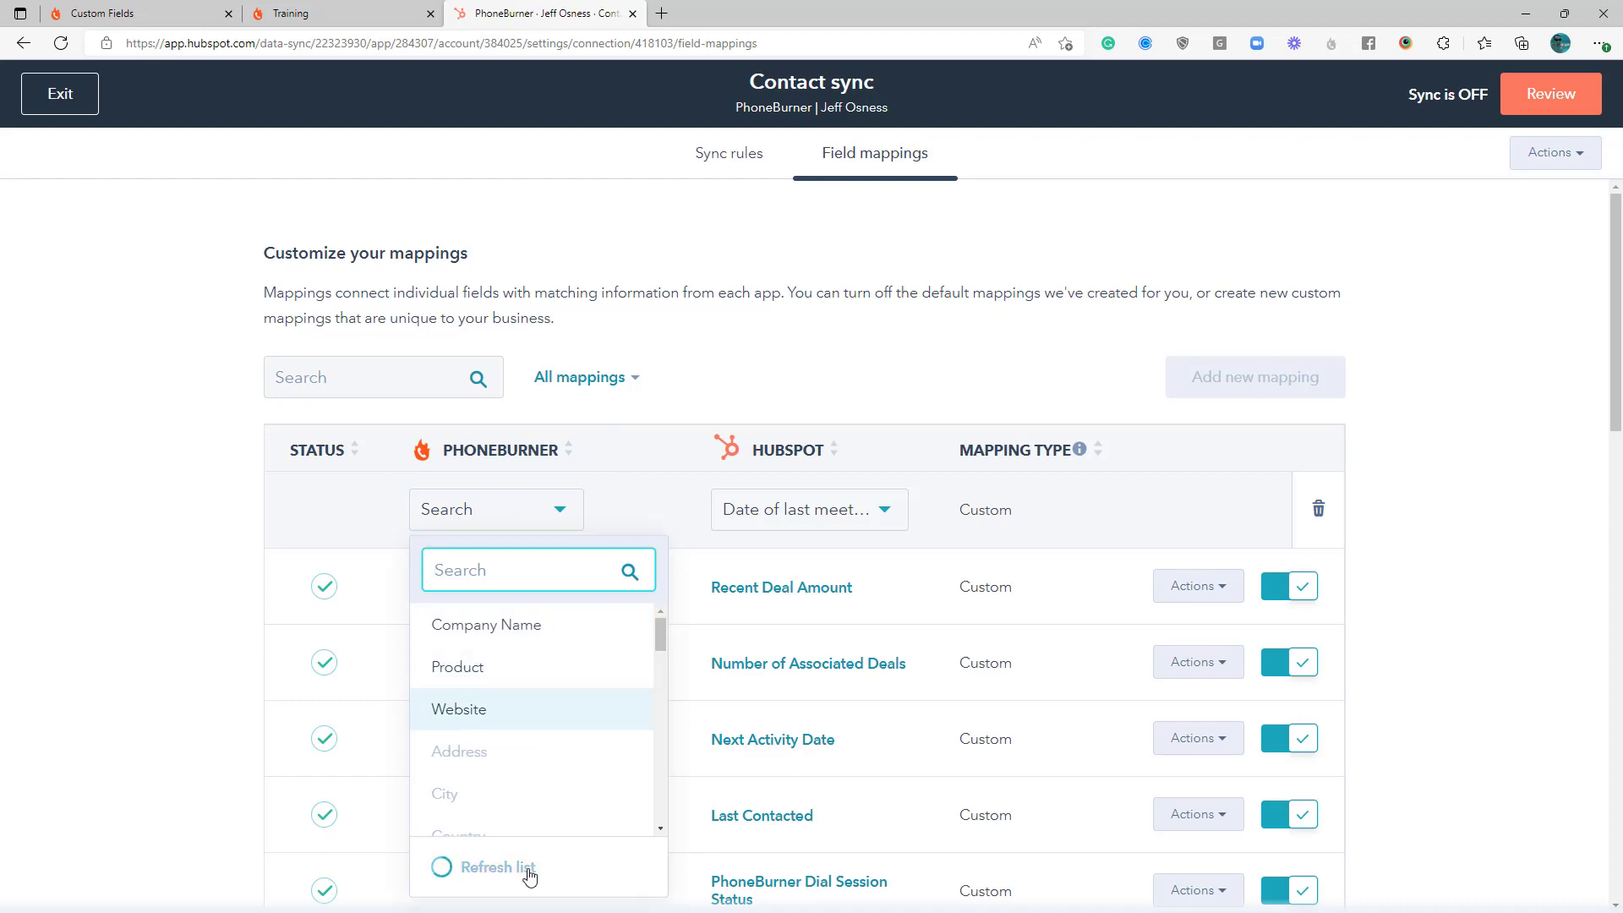
{"action": "type", "text": "date"}
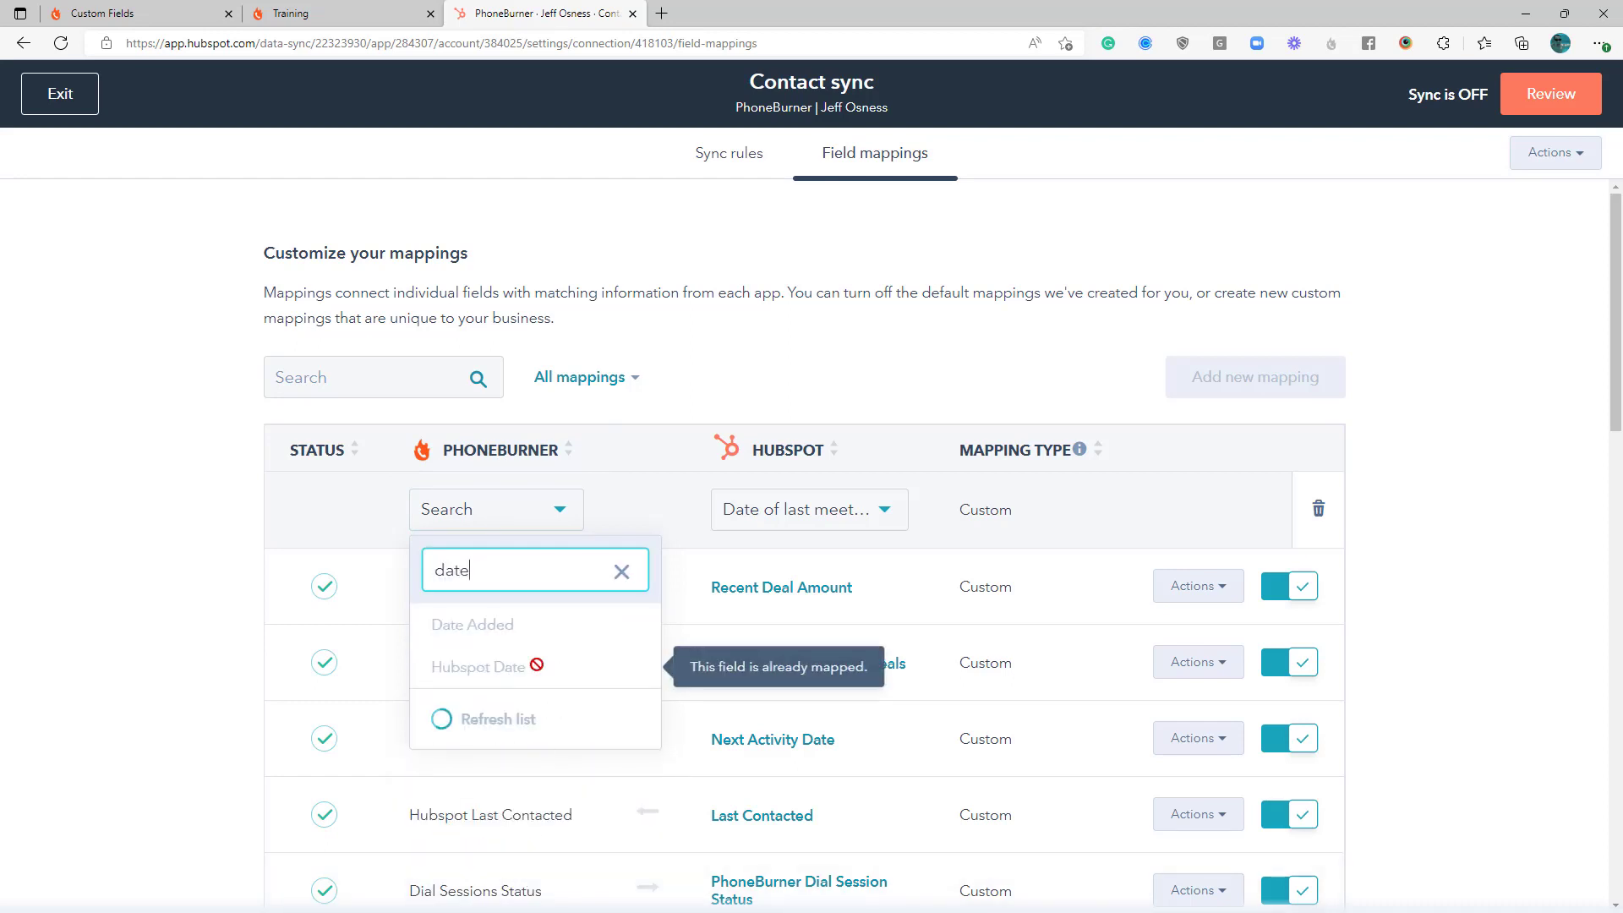
{"action": "left_click", "coordinate": [532, 625]}
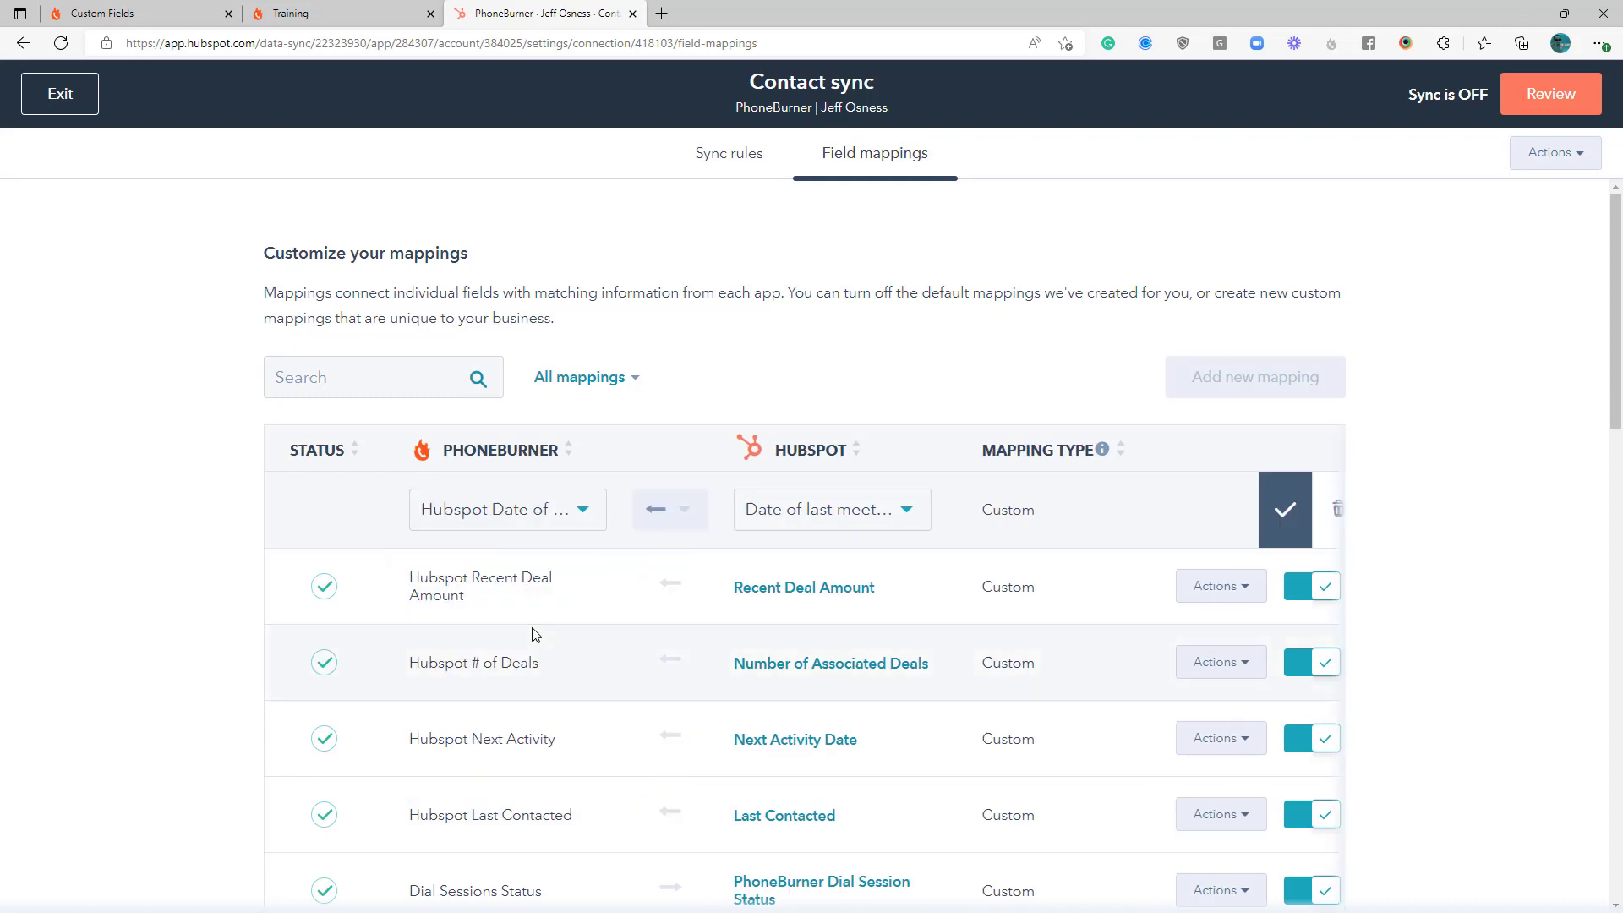
{"action": "left_click", "coordinate": [1287, 511]}
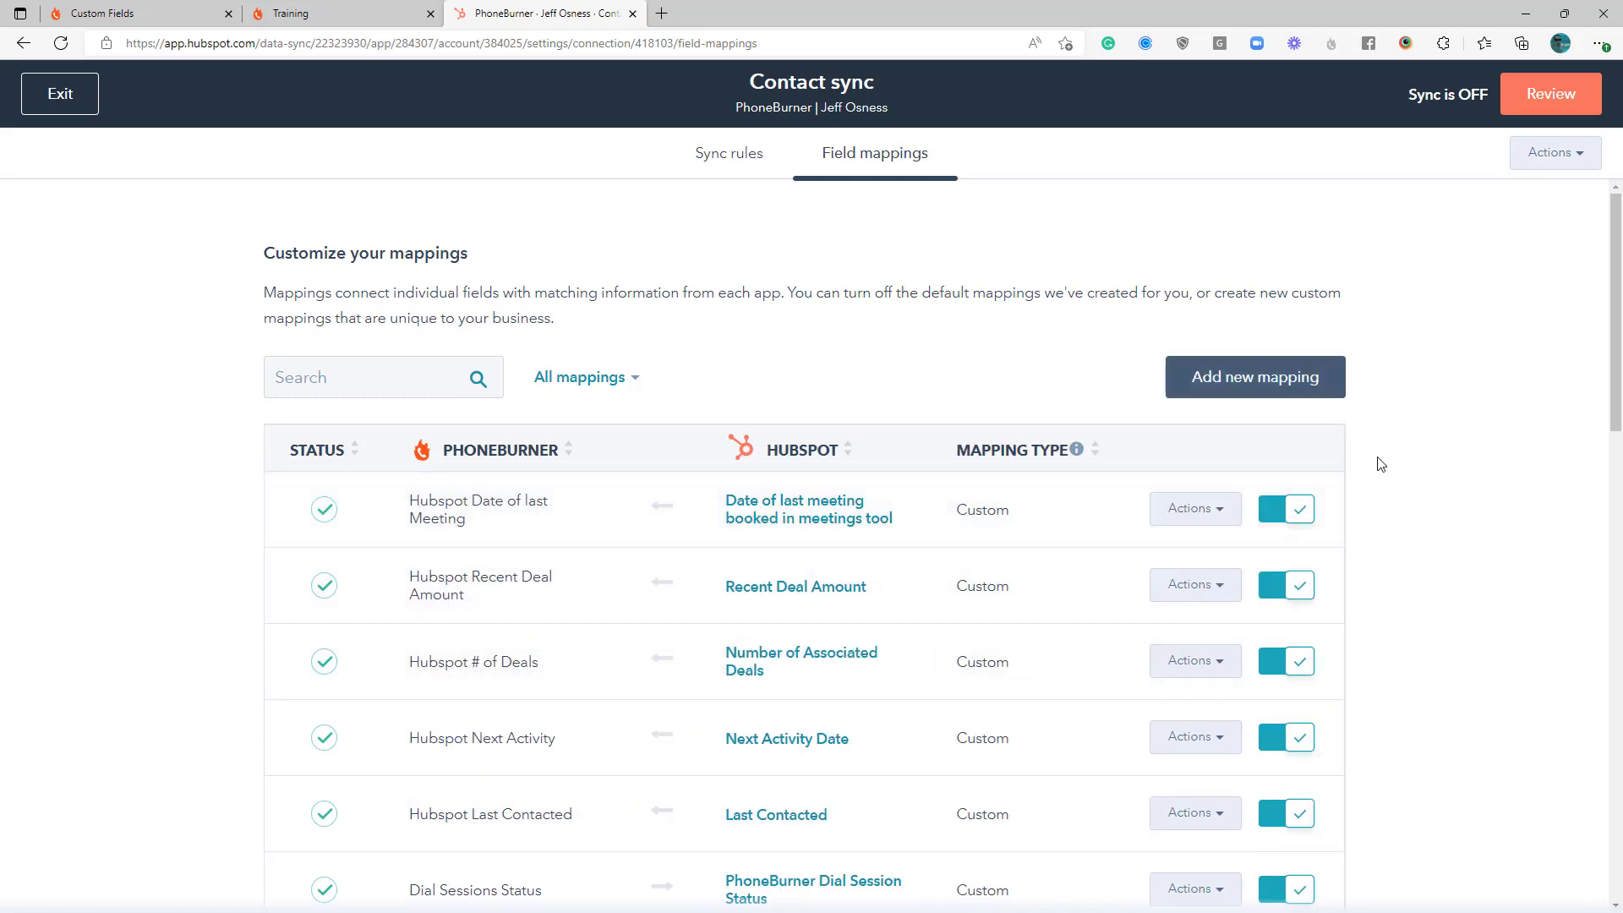